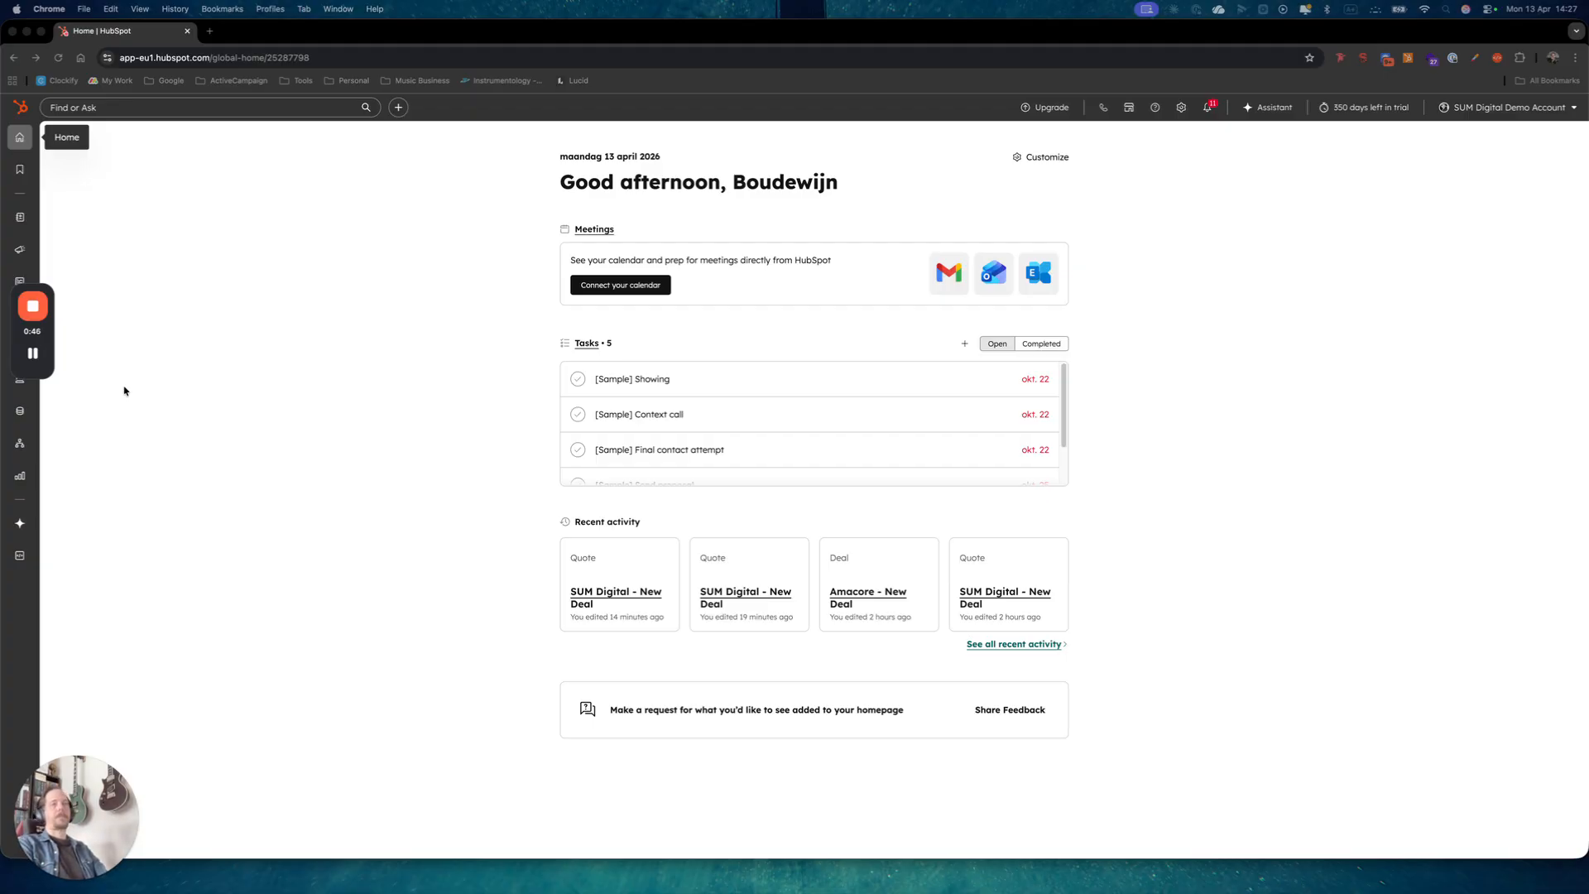
Open the Automation workflows list and bring up the Create workflow options.
{"action": "left_click_drag", "start_coordinate": [55, 331], "coordinate": [61, 644]}
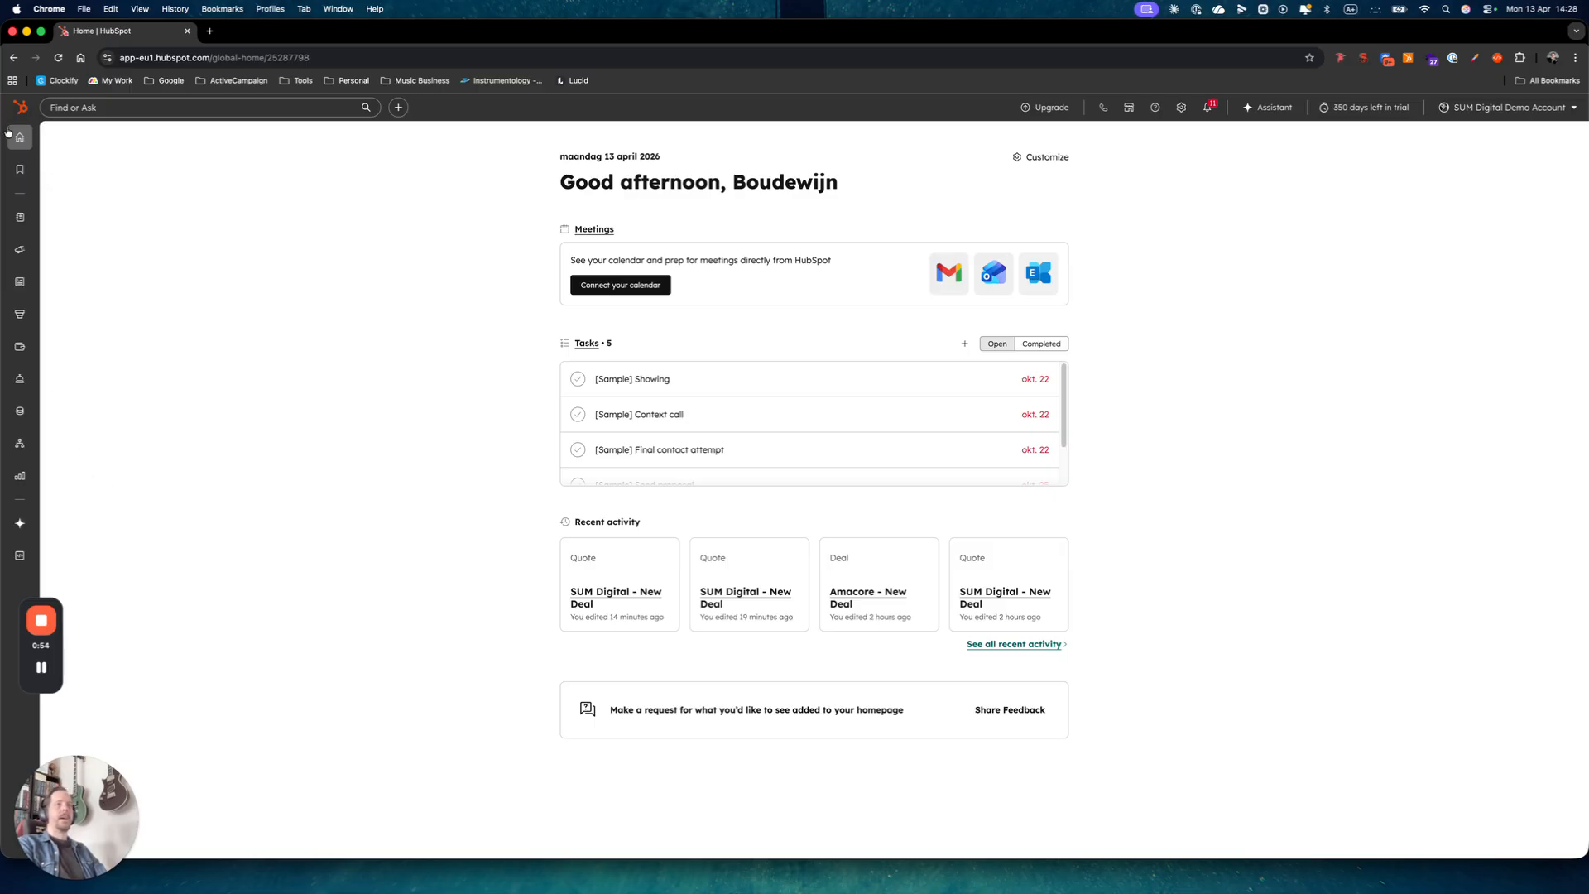
{"action": "mouse_move", "coordinate": [23, 362]}
{"action": "mouse_move", "coordinate": [19, 437]}
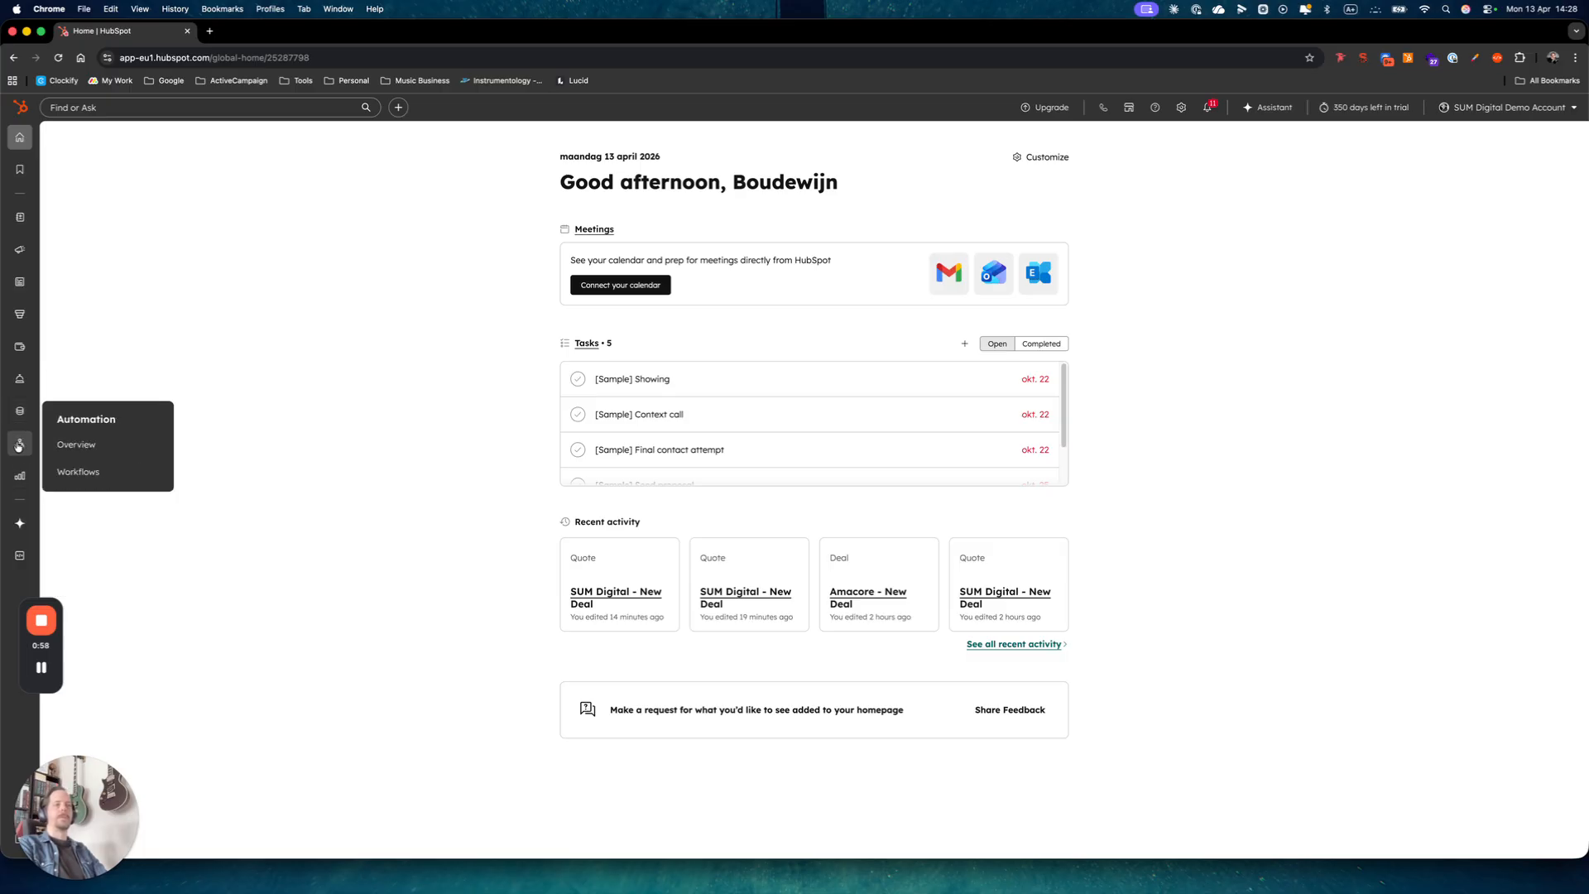
{"action": "left_click", "coordinate": [87, 471]}
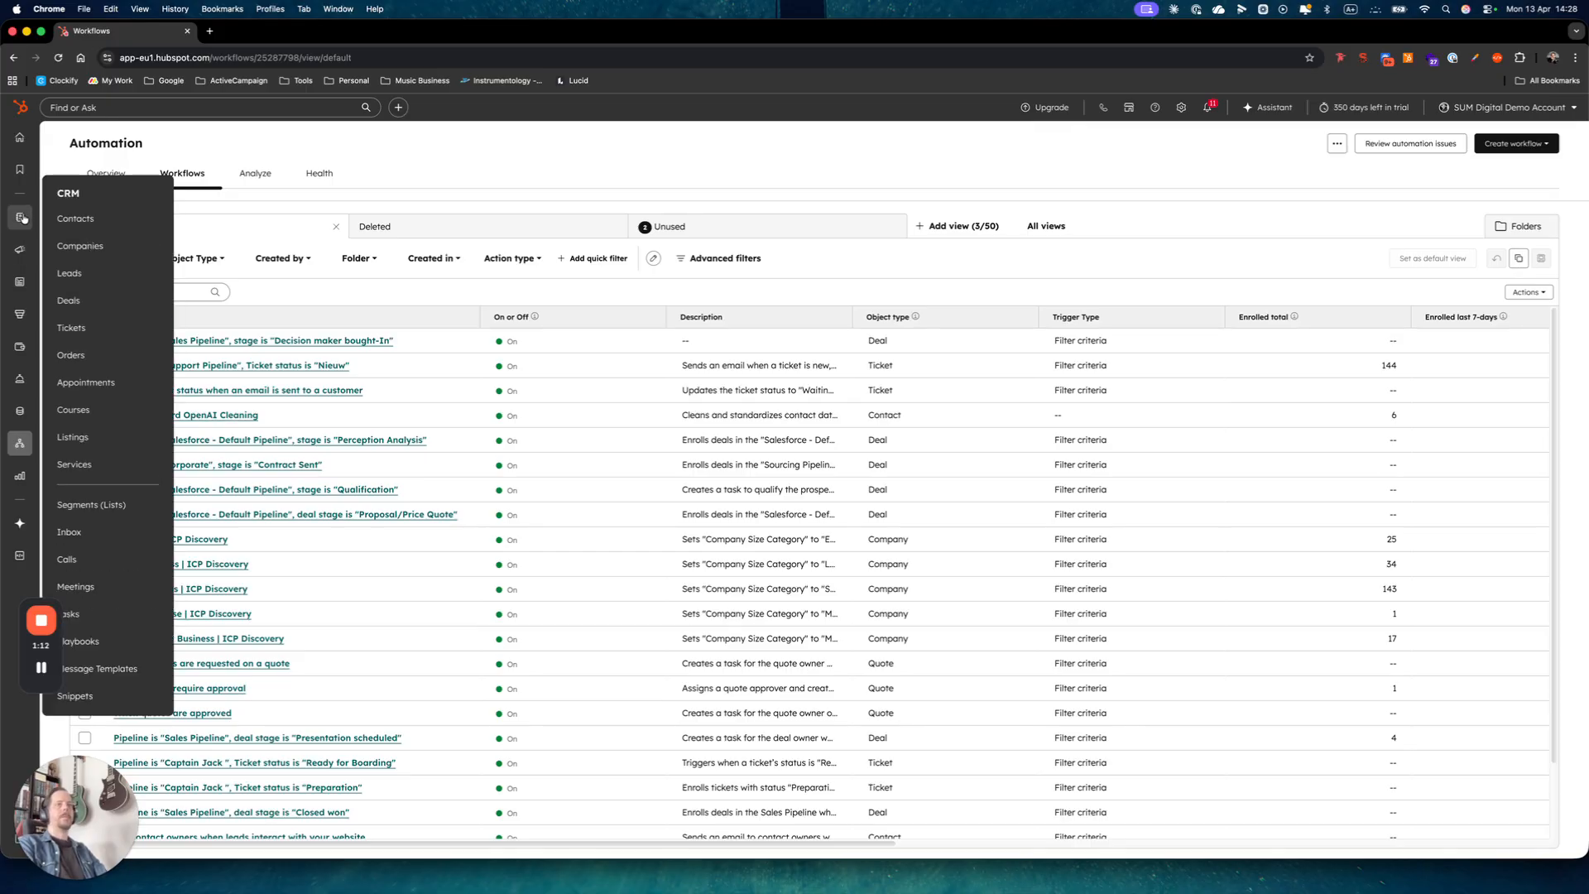
{"action": "mouse_move", "coordinate": [19, 345]}
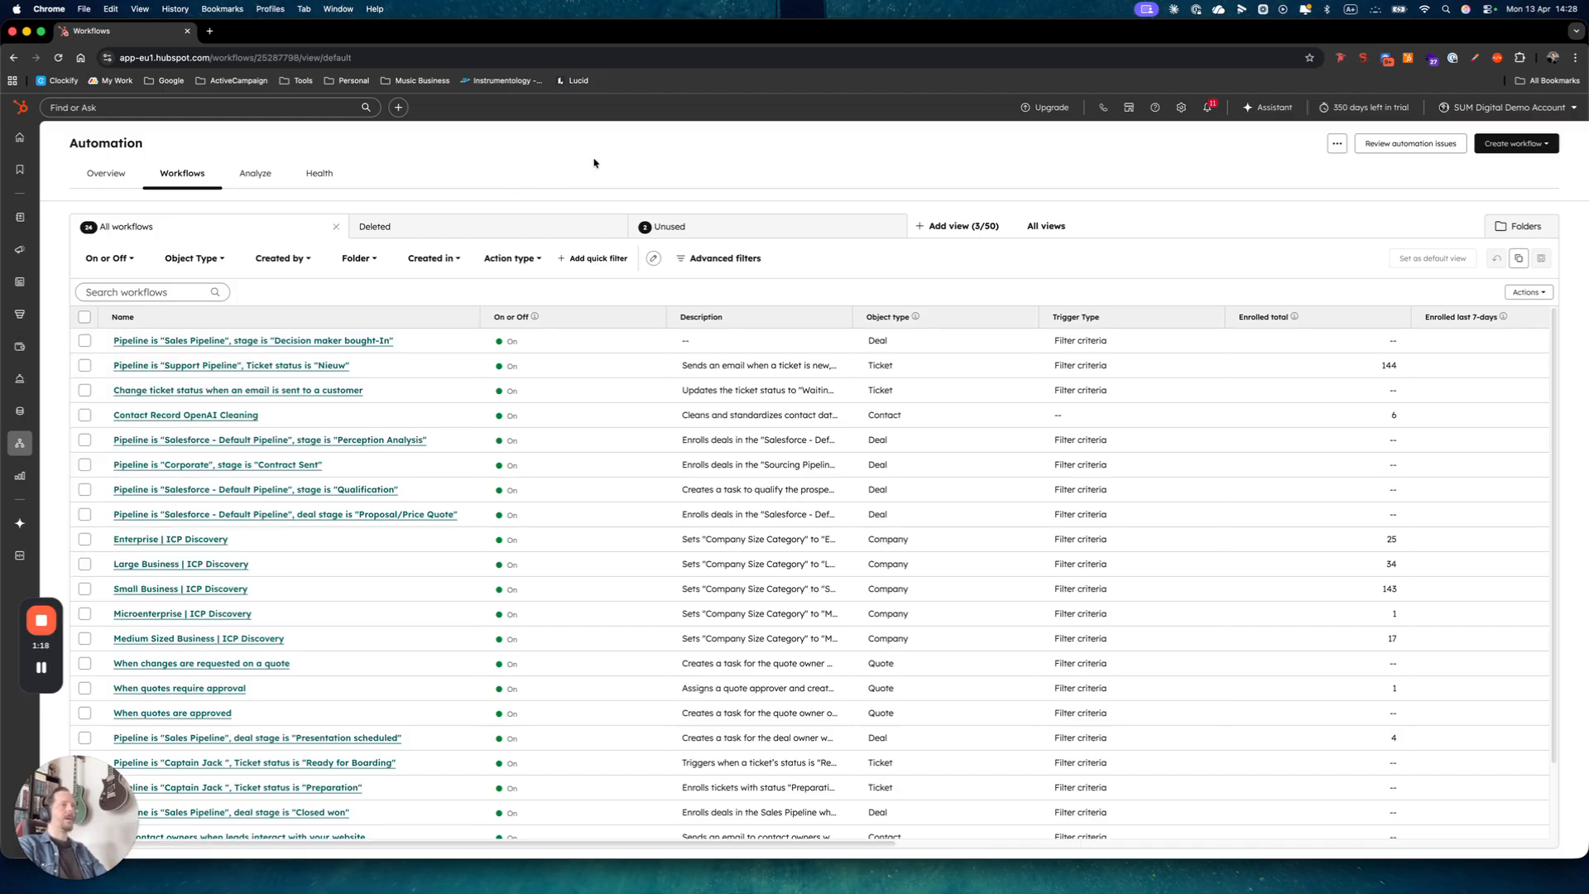
{"action": "left_click", "coordinate": [1516, 143]}
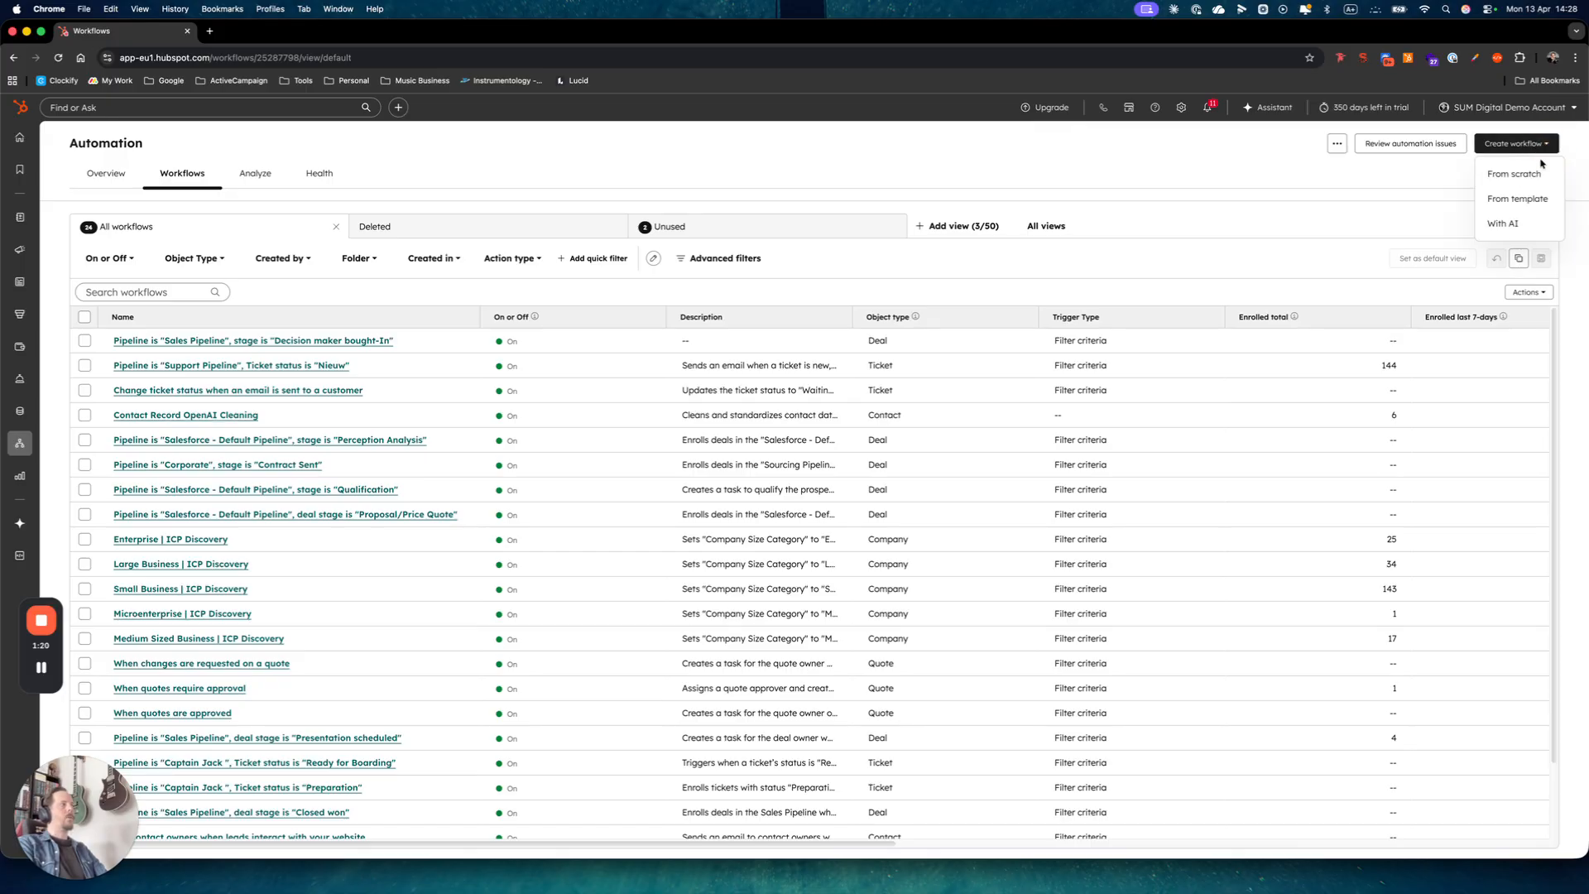
Start a blank workflow from scratch that enrolls Deal records, and save it as a draft.
{"action": "left_click", "coordinate": [1527, 173]}
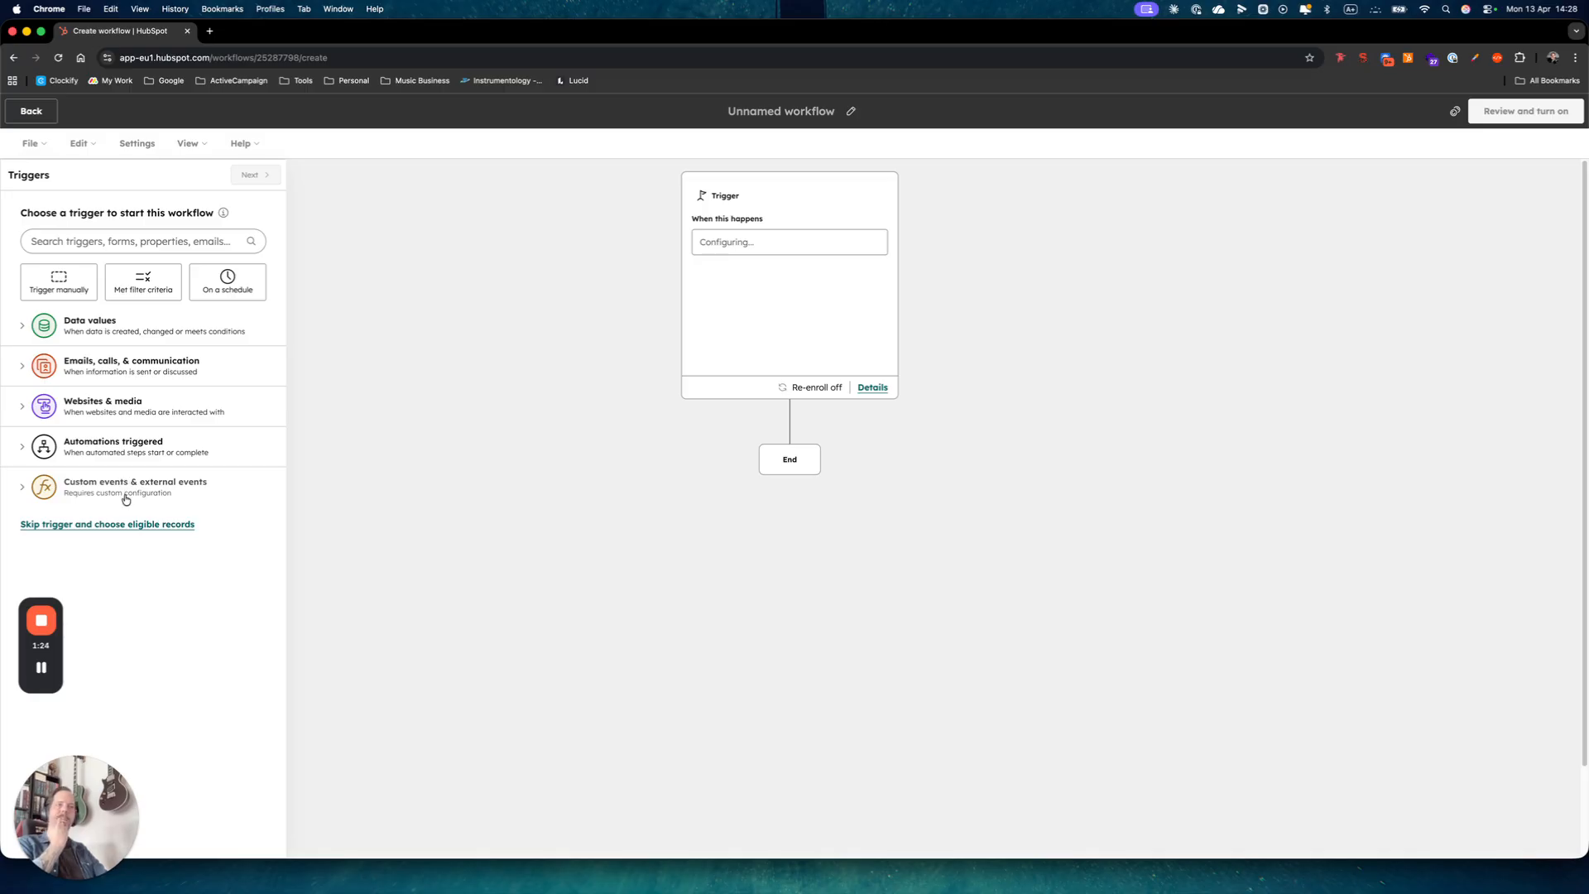
{"action": "left_click", "coordinate": [126, 527]}
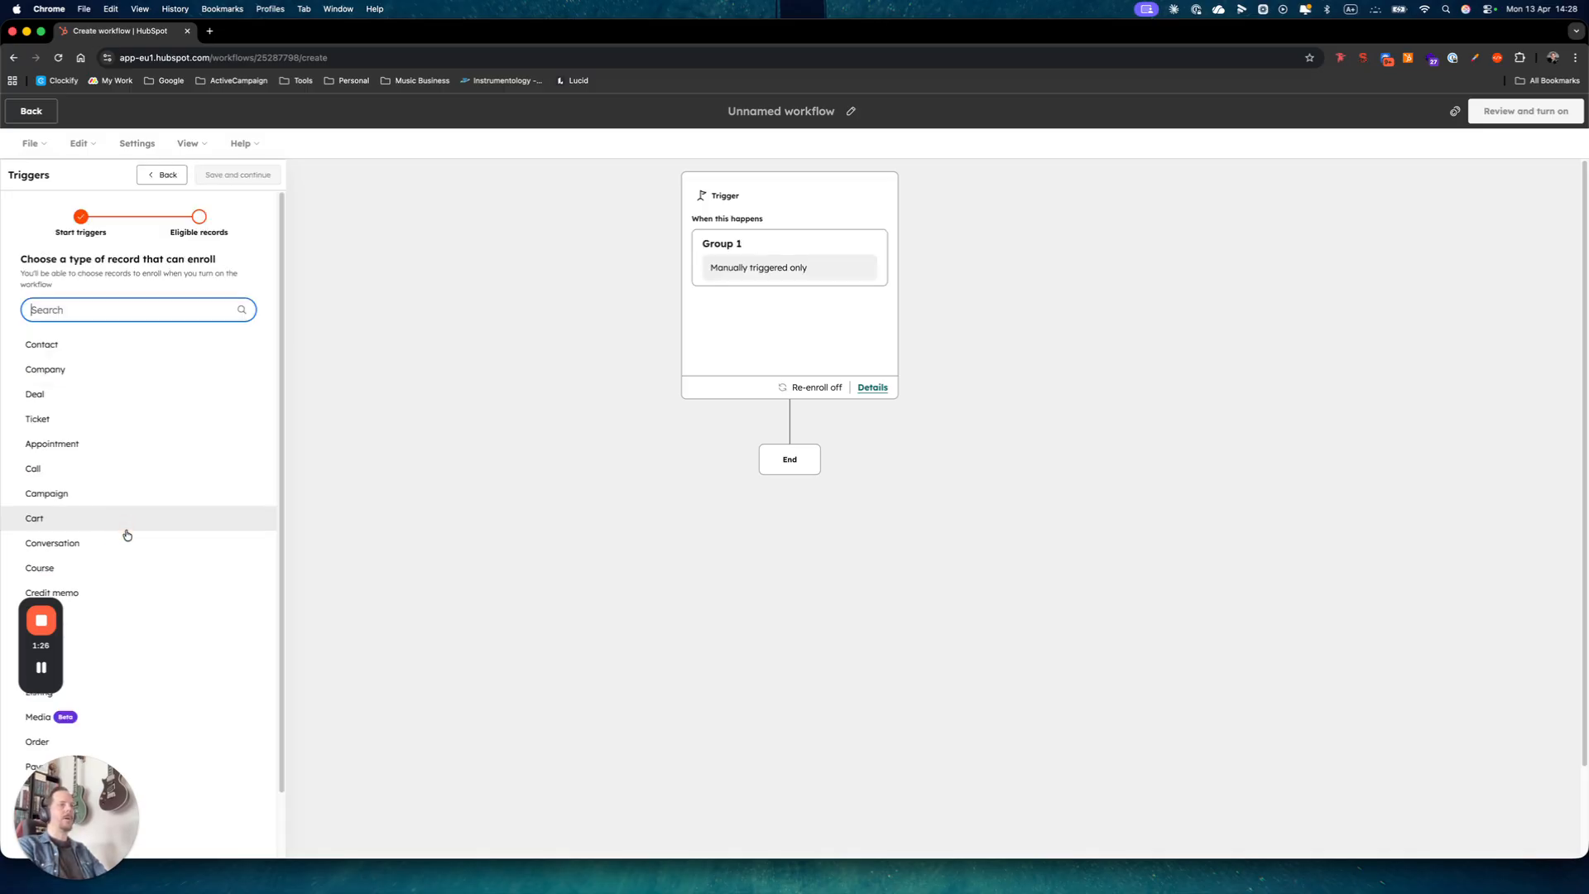
{"action": "left_click", "coordinate": [39, 396]}
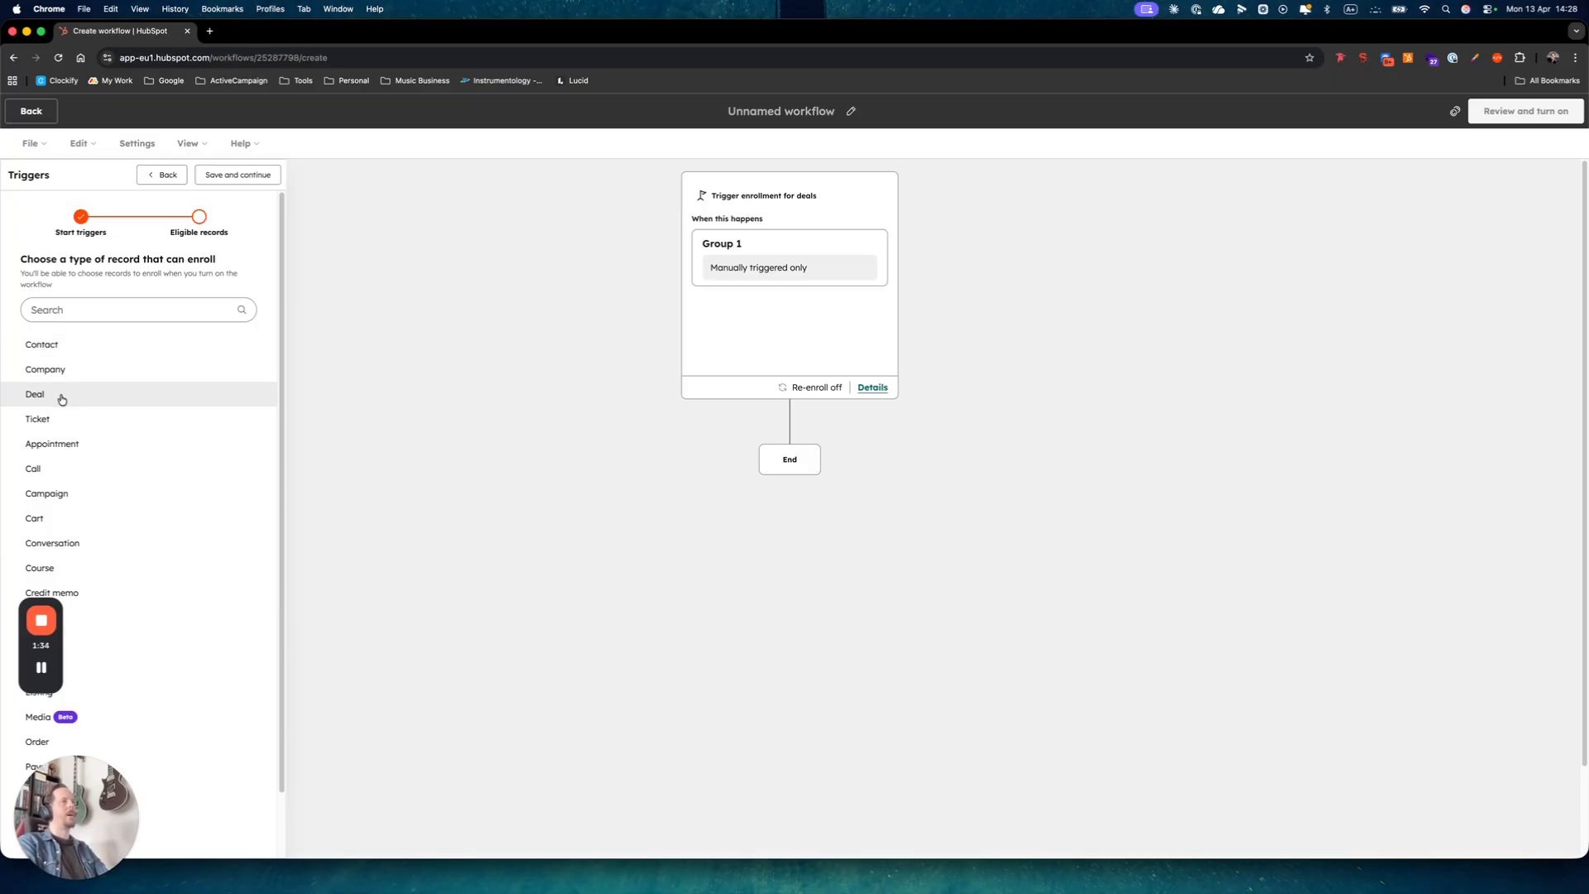
{"action": "left_click", "coordinate": [248, 175]}
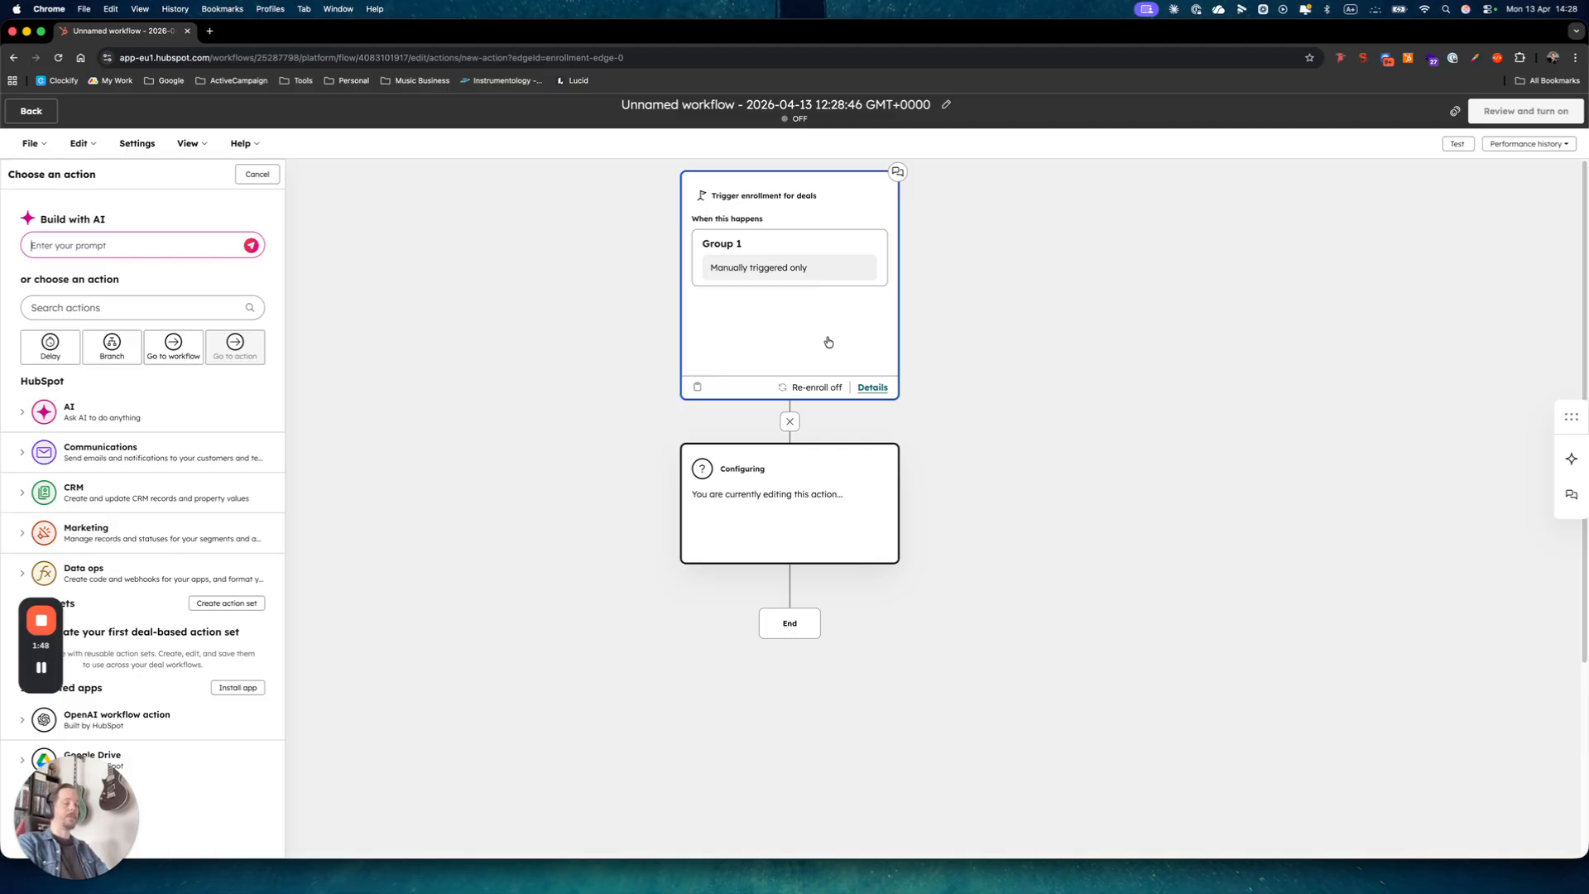
{"action": "left_click", "coordinate": [807, 298]}
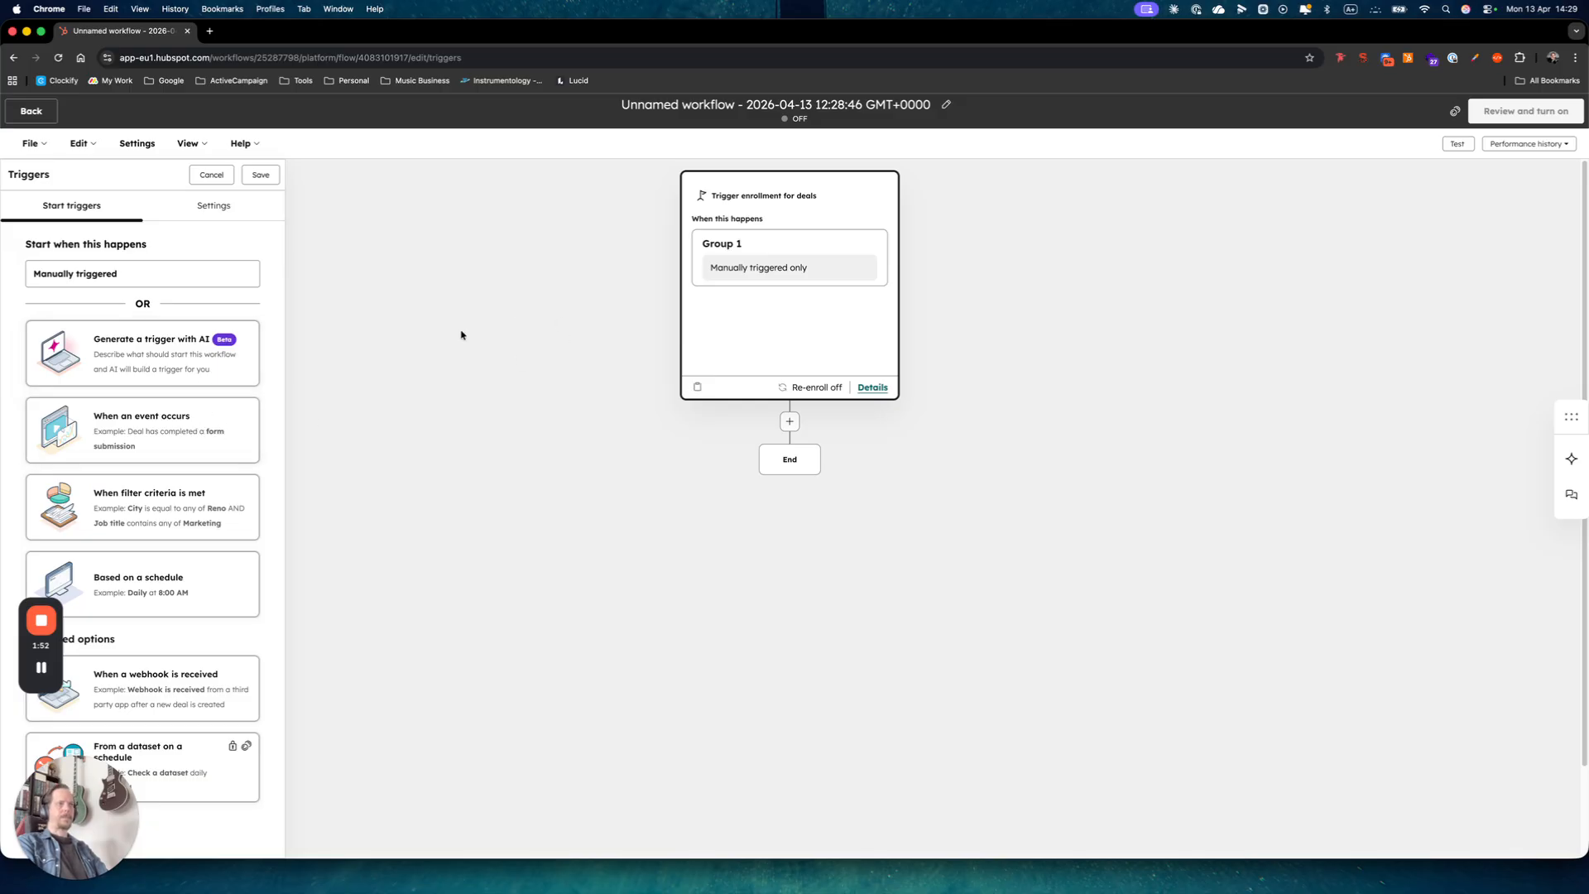
Set the trigger to the 'Record created' event under When an event occurs.
{"action": "left_click", "coordinate": [140, 426]}
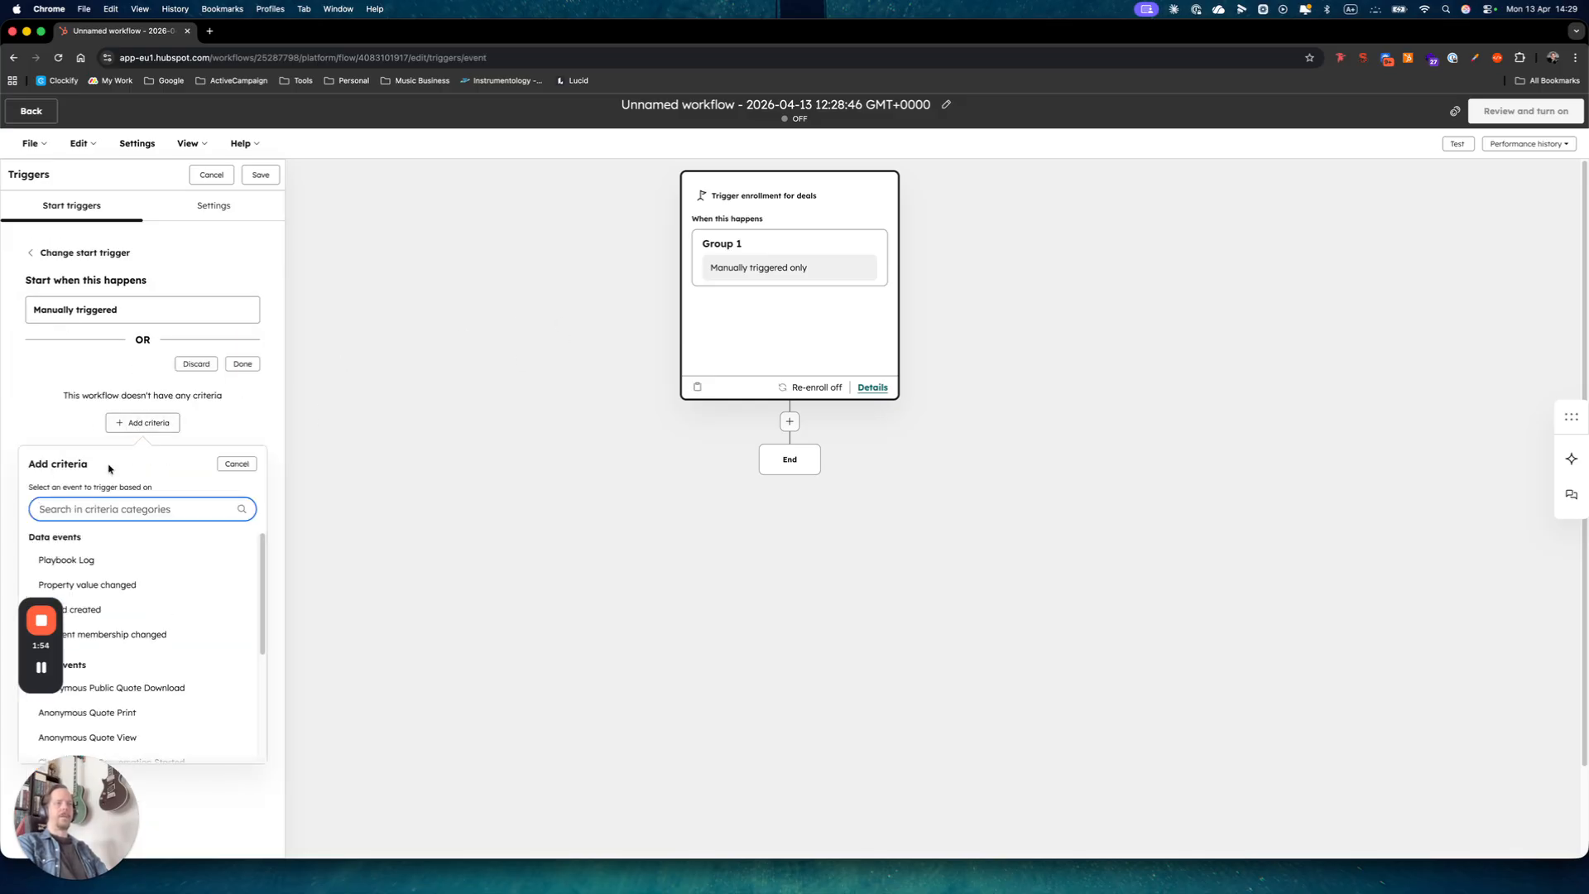
{"action": "left_click_drag", "start_coordinate": [53, 648], "coordinate": [174, 842]}
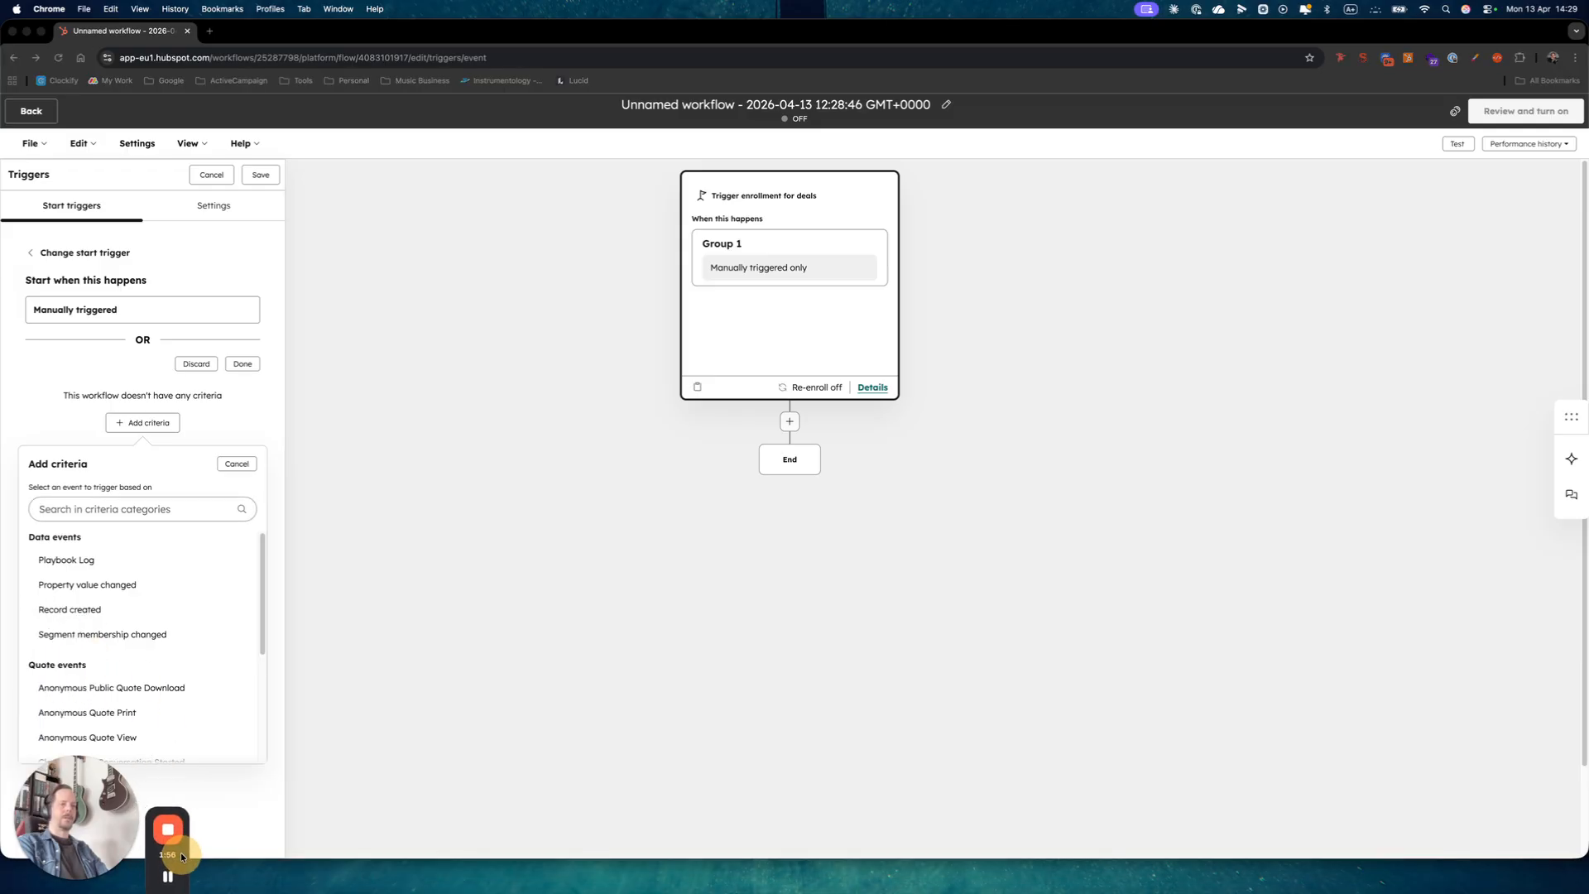
{"action": "left_click", "coordinate": [66, 610]}
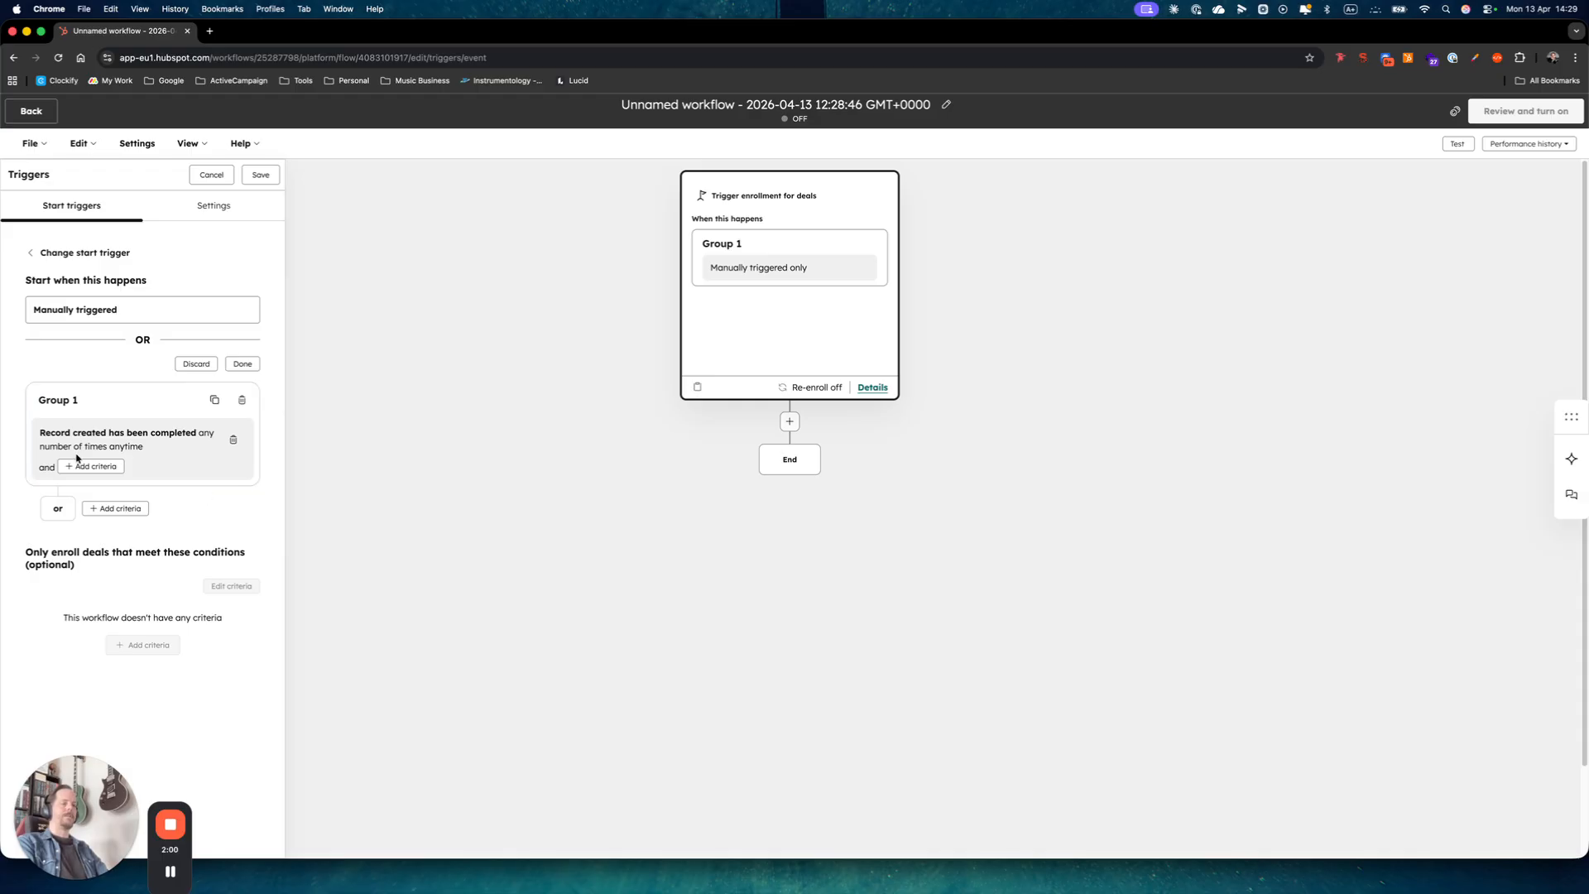
{"action": "left_click", "coordinate": [249, 364]}
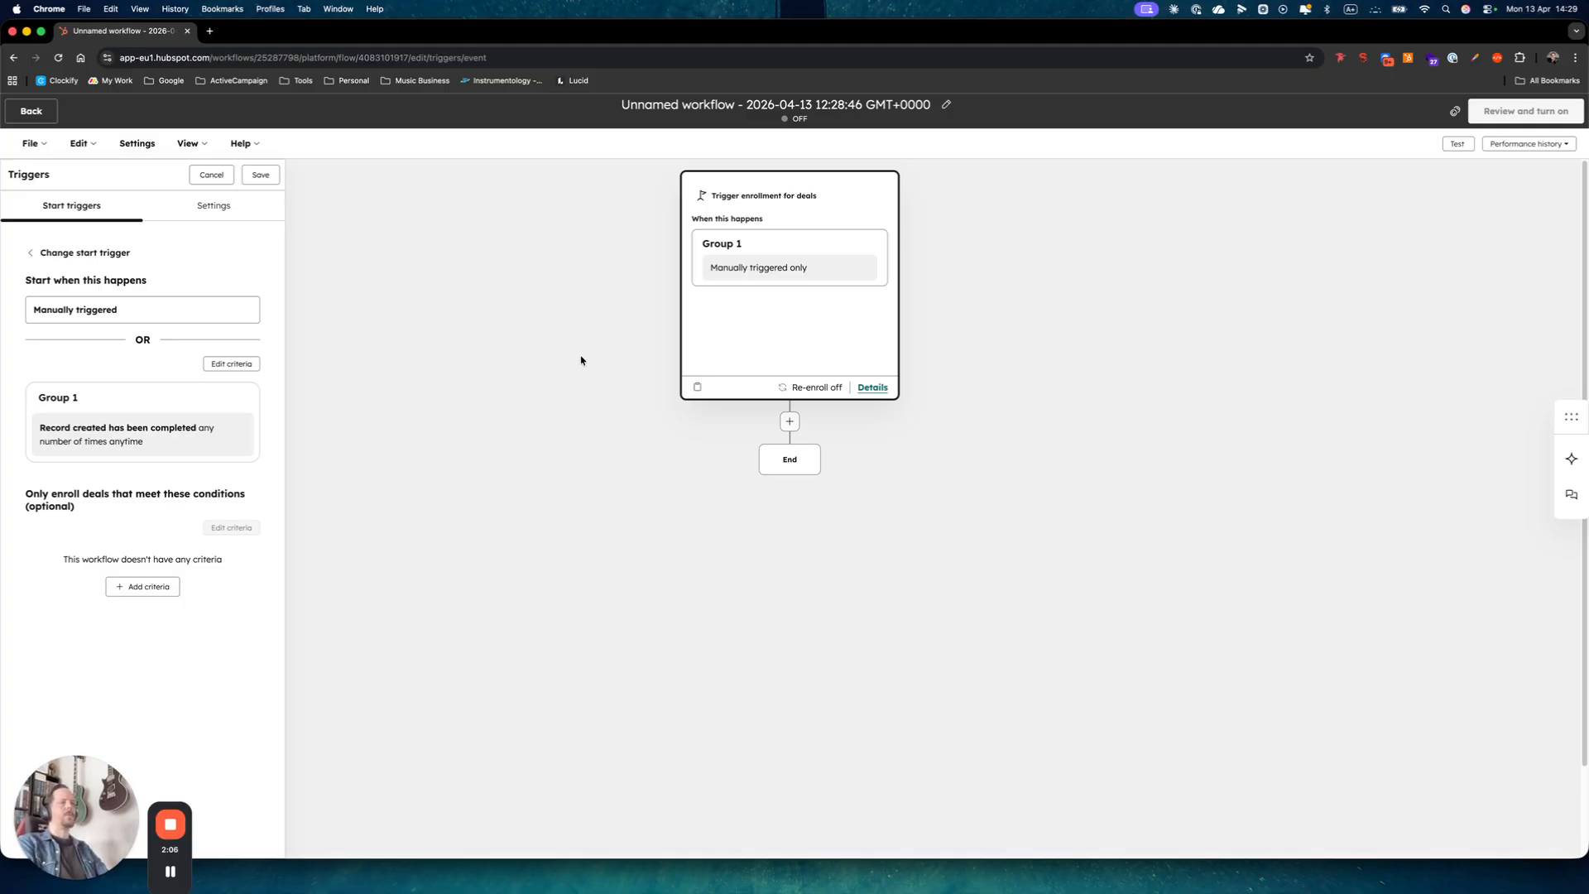
Add an 'Add line item to deal' CRM action targeting the enrolled deal.
{"action": "left_click", "coordinate": [790, 422]}
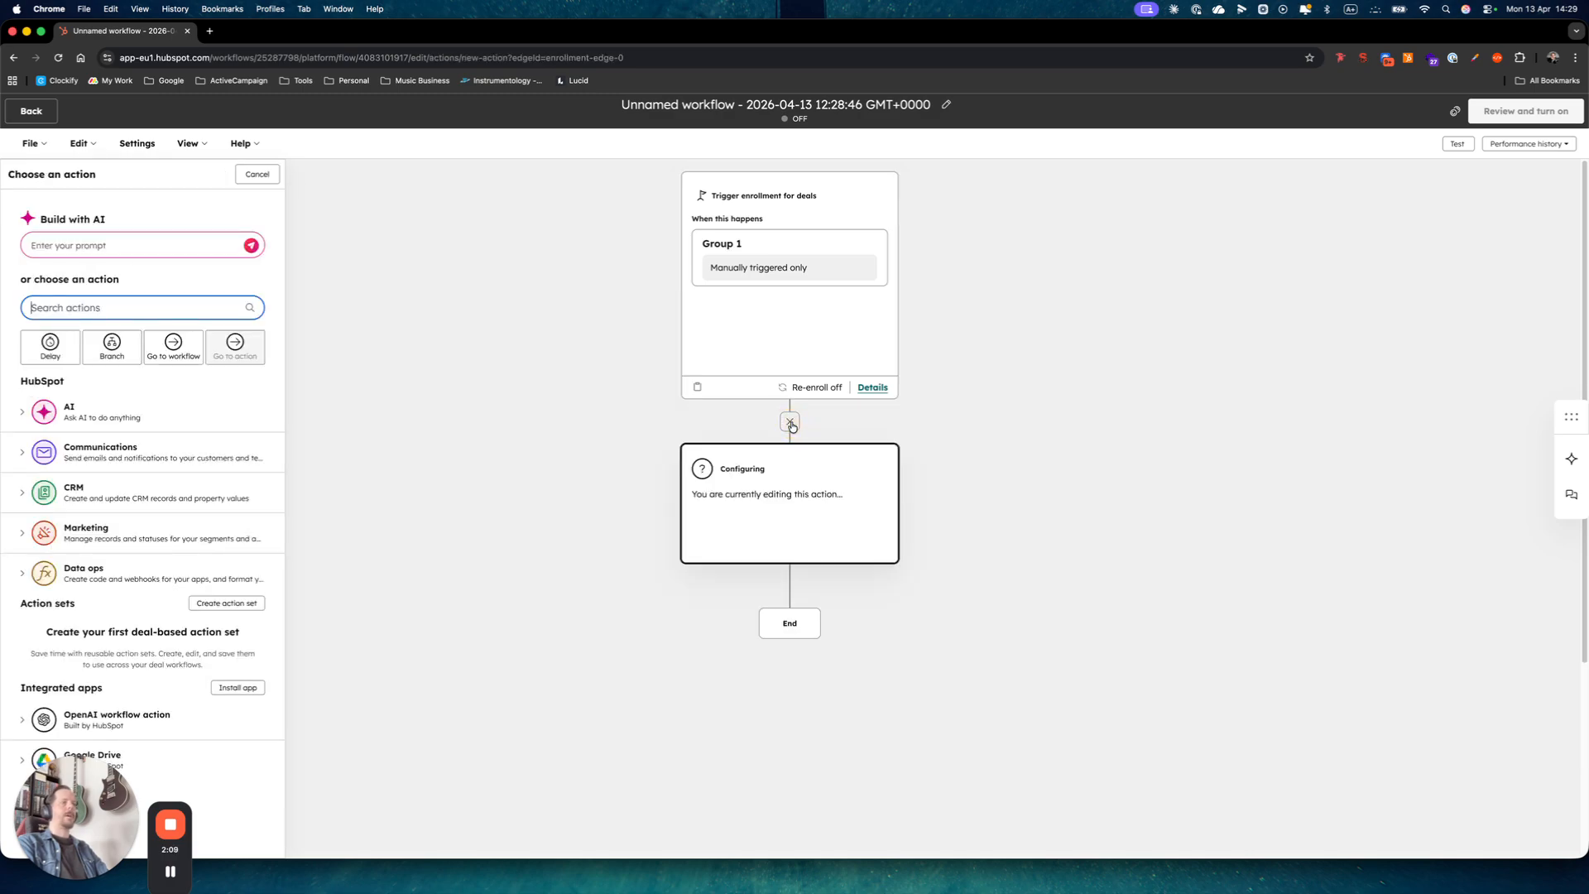
{"action": "left_click", "coordinate": [73, 491]}
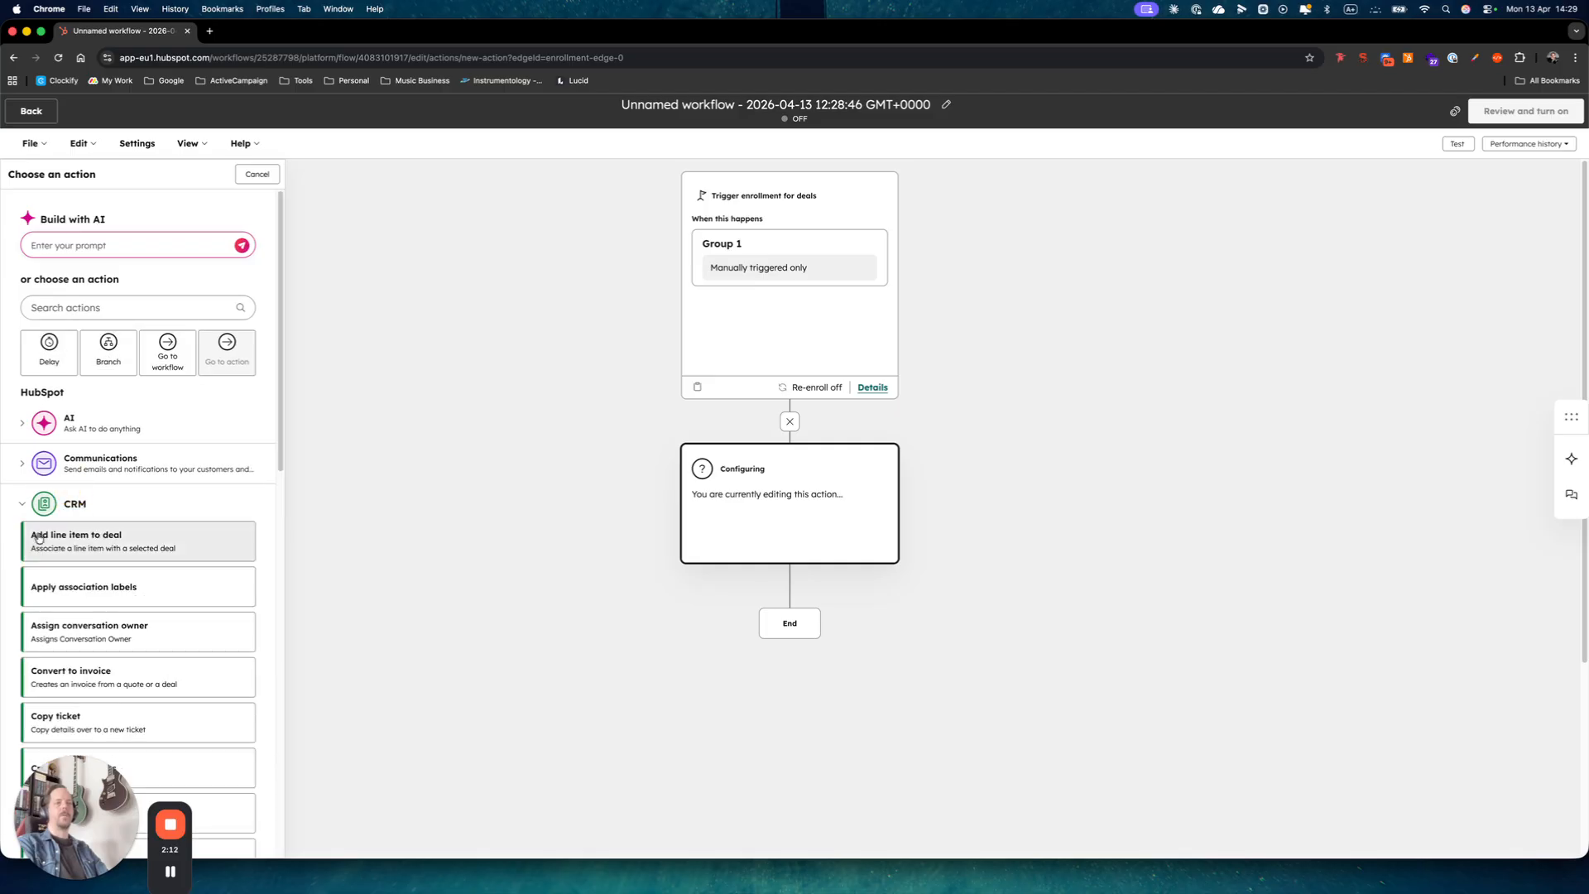
{"action": "left_click", "coordinate": [88, 544]}
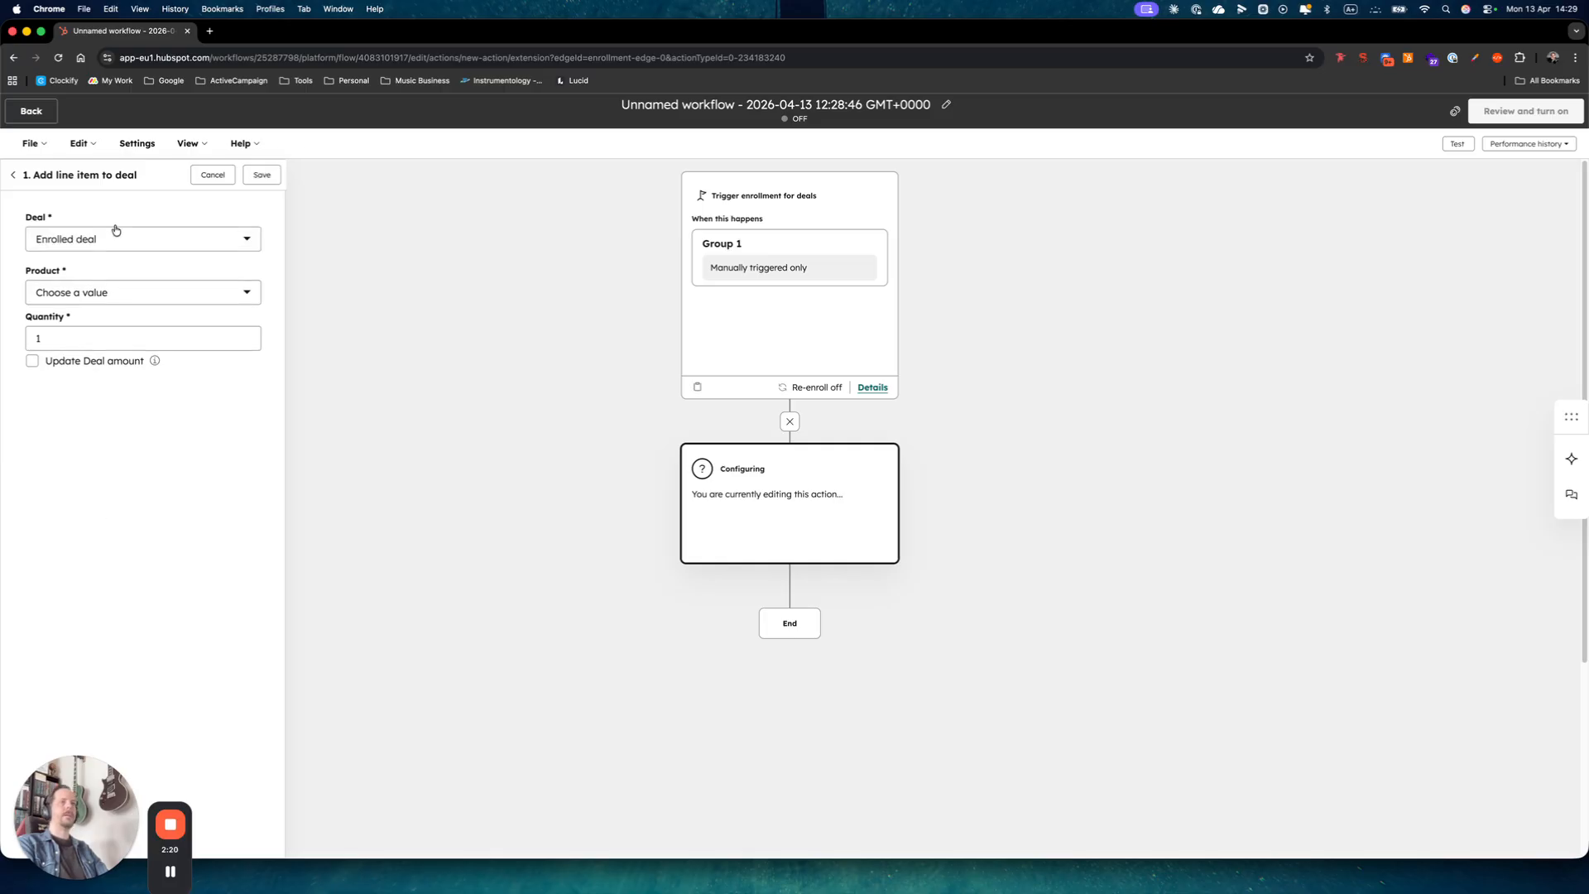
{"action": "left_click", "coordinate": [91, 237]}
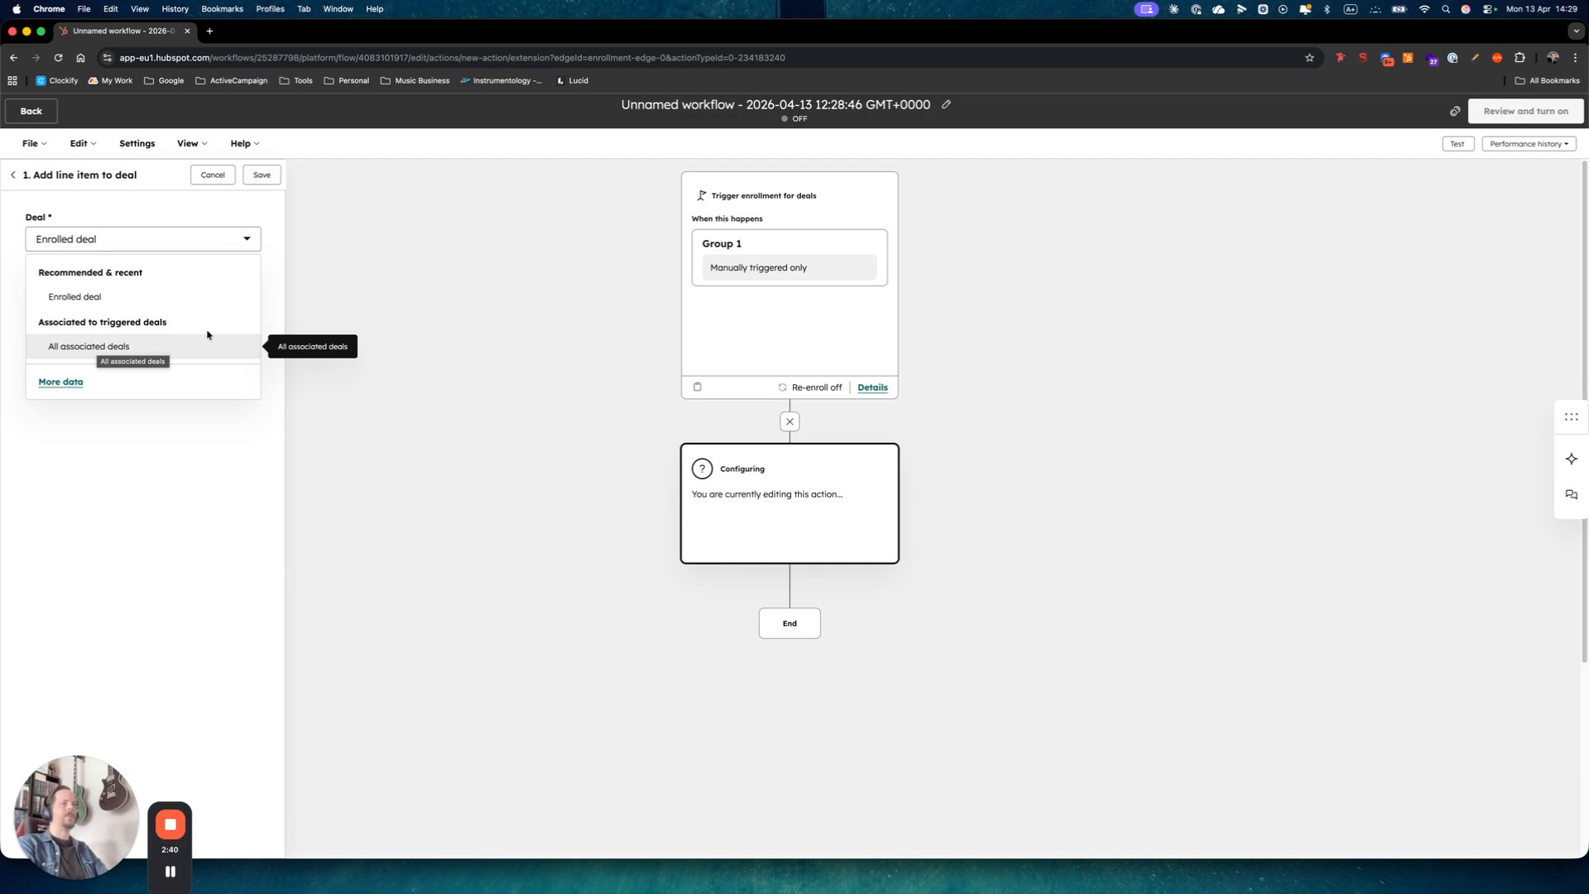
{"action": "left_click", "coordinate": [80, 299]}
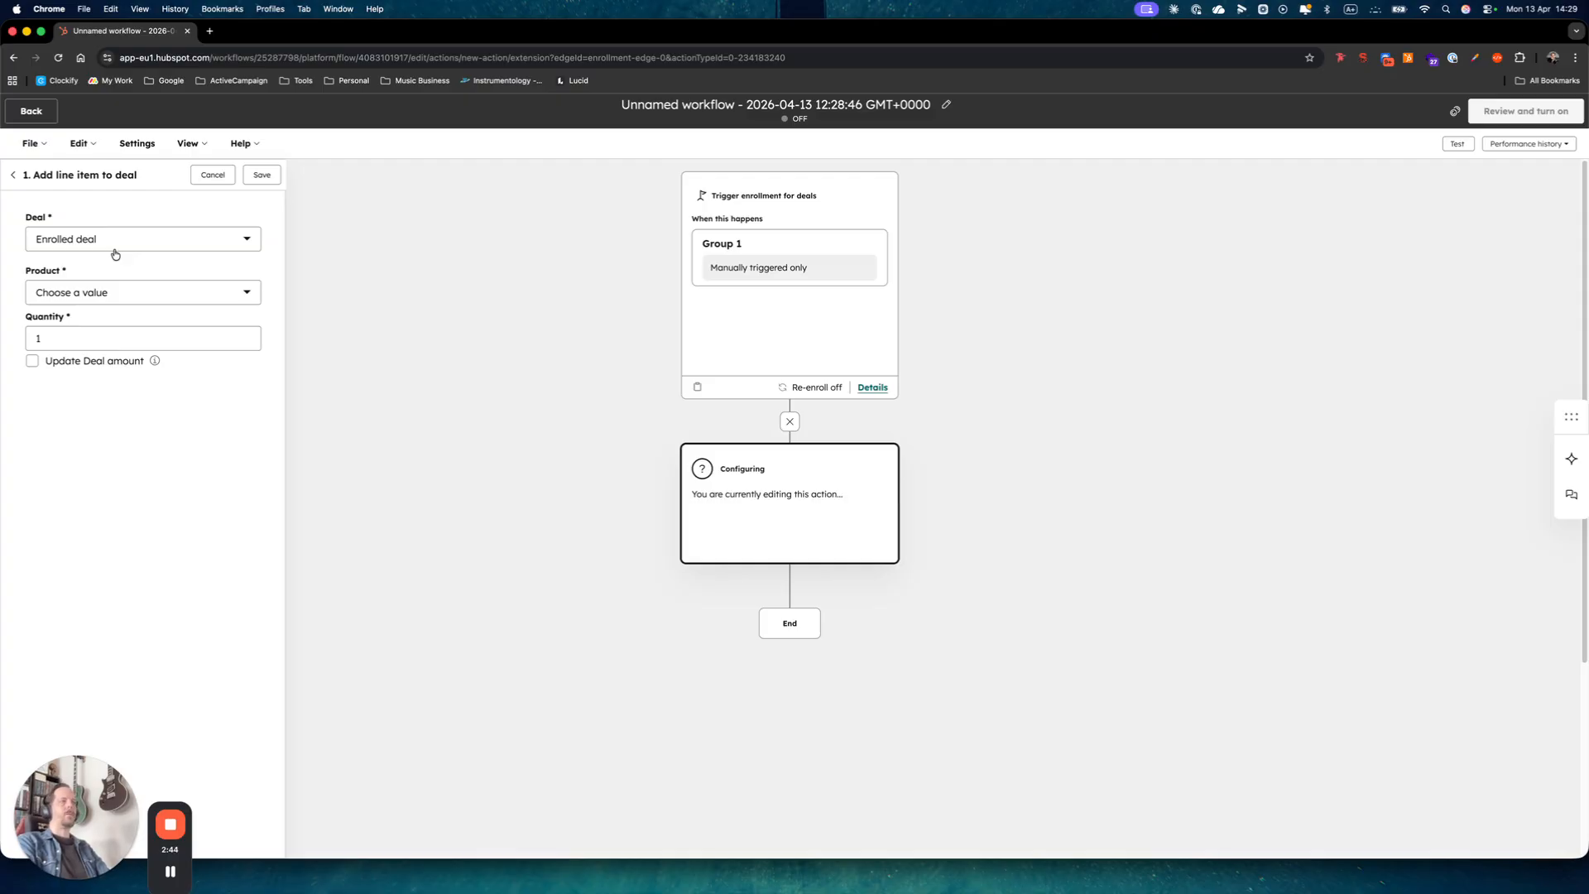
{"action": "left_click", "coordinate": [71, 299]}
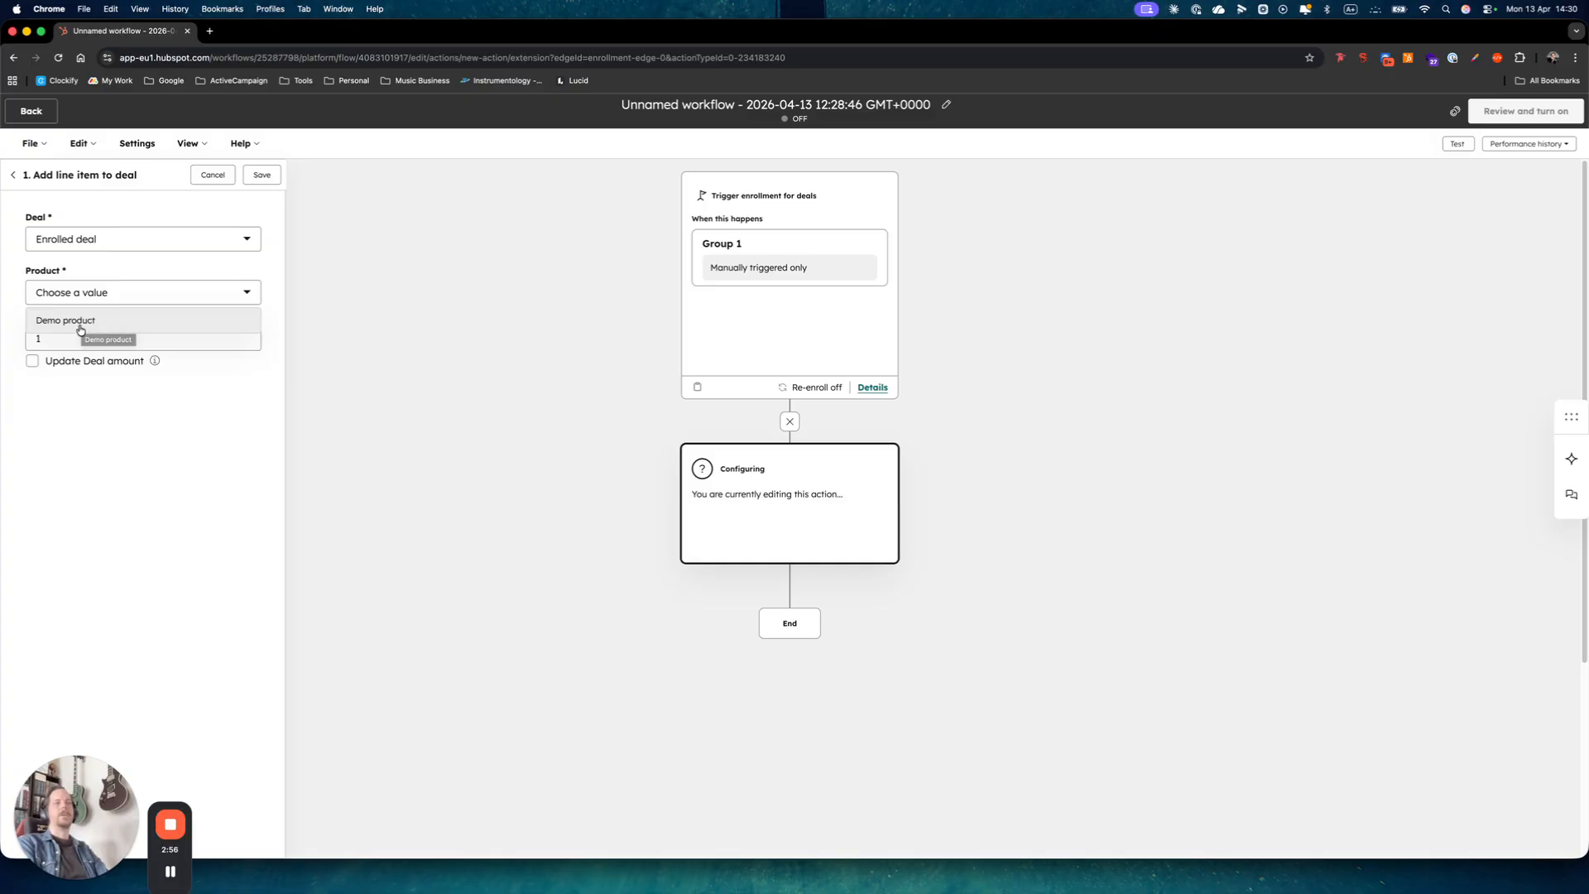
Set the line item to Demo product with quantity 5, updating the deal amount, and save.
{"action": "left_click", "coordinate": [80, 329]}
{"action": "left_click", "coordinate": [66, 338]}
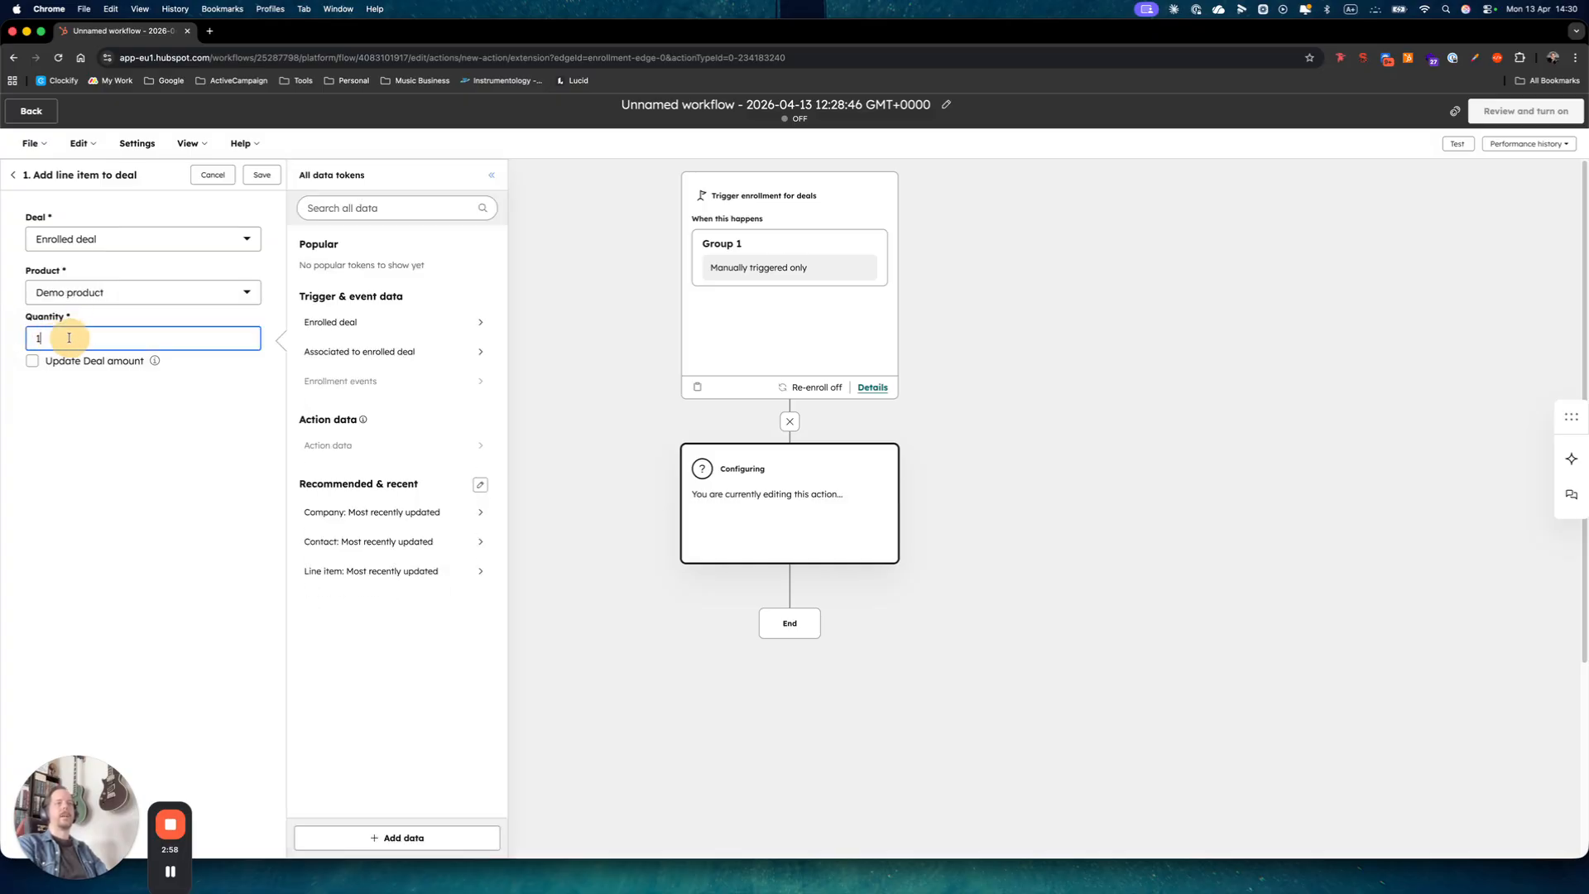
{"action": "key", "text": "BackSpace"}
{"action": "type", "text": "5"}
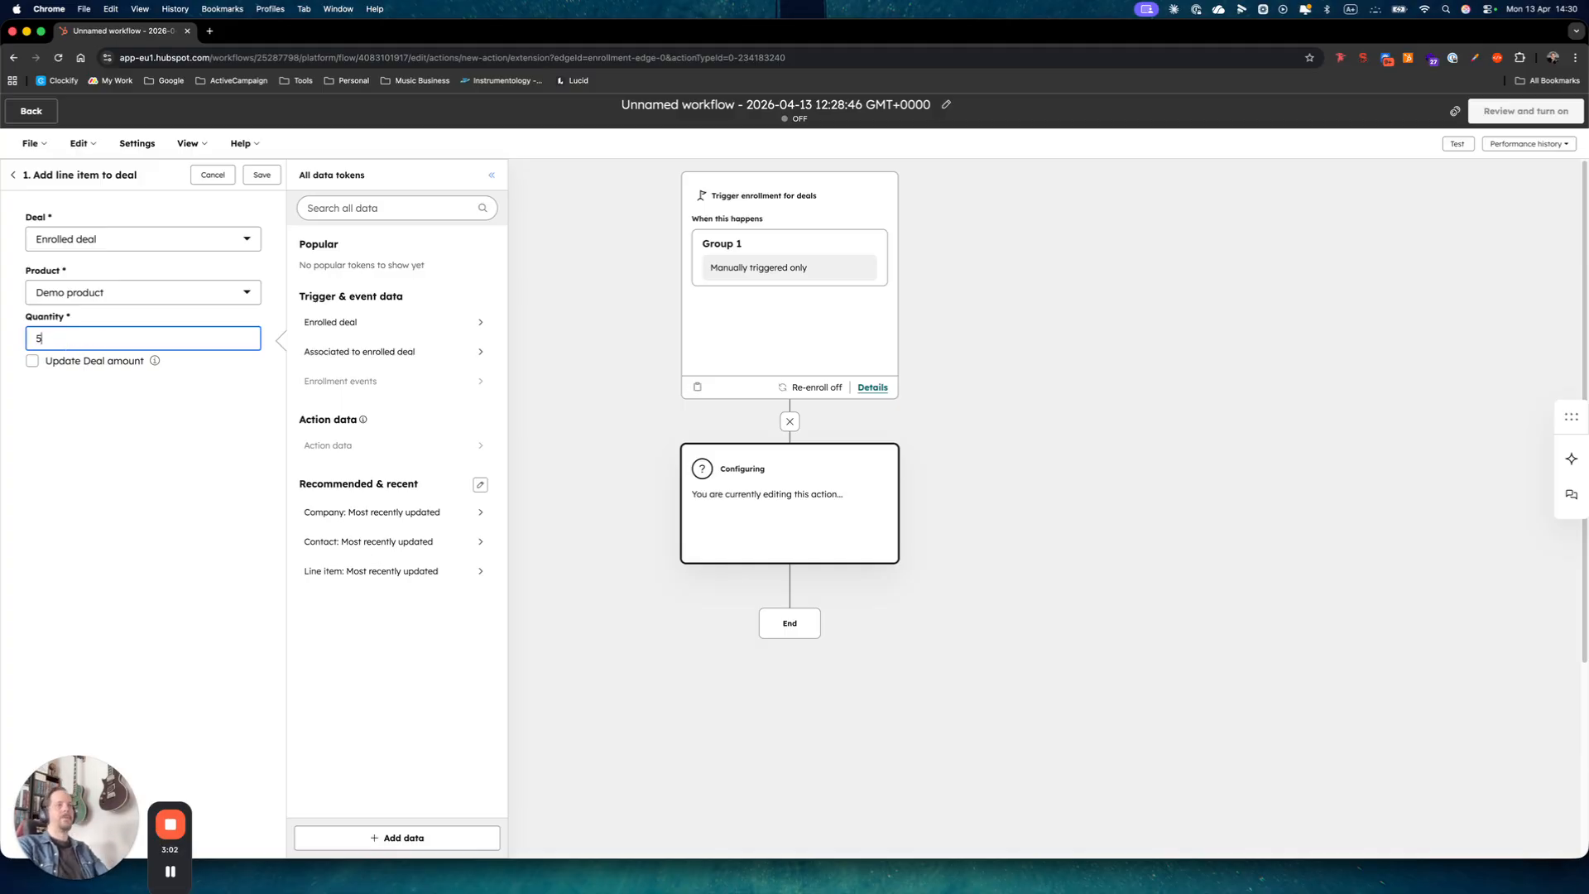
{"action": "left_click", "coordinate": [81, 410]}
{"action": "left_click", "coordinate": [32, 365]}
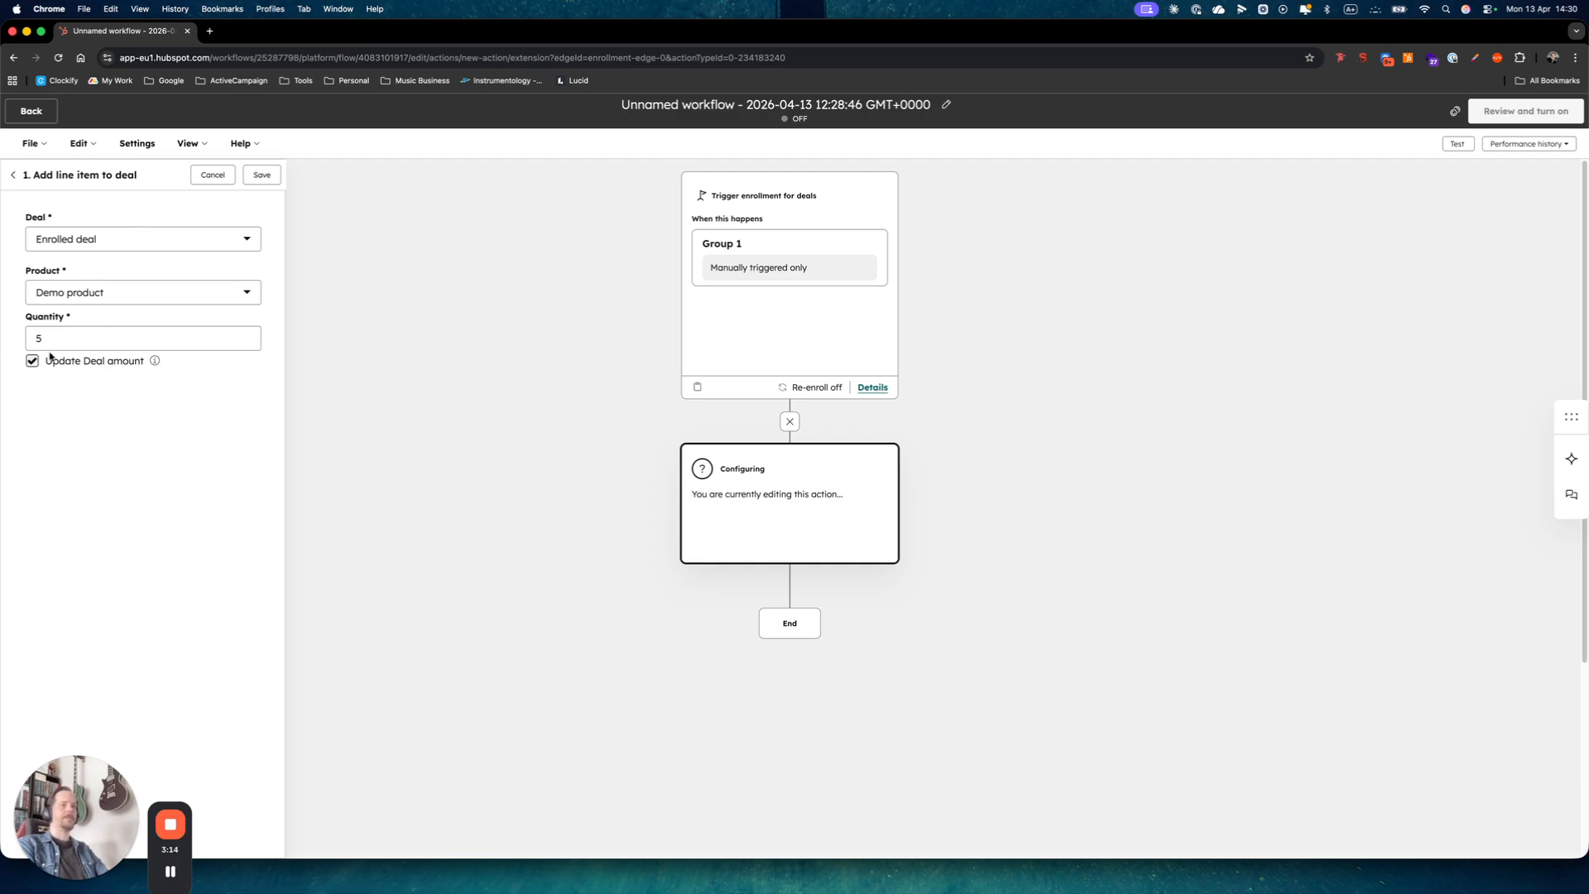
{"action": "left_click", "coordinate": [262, 177]}
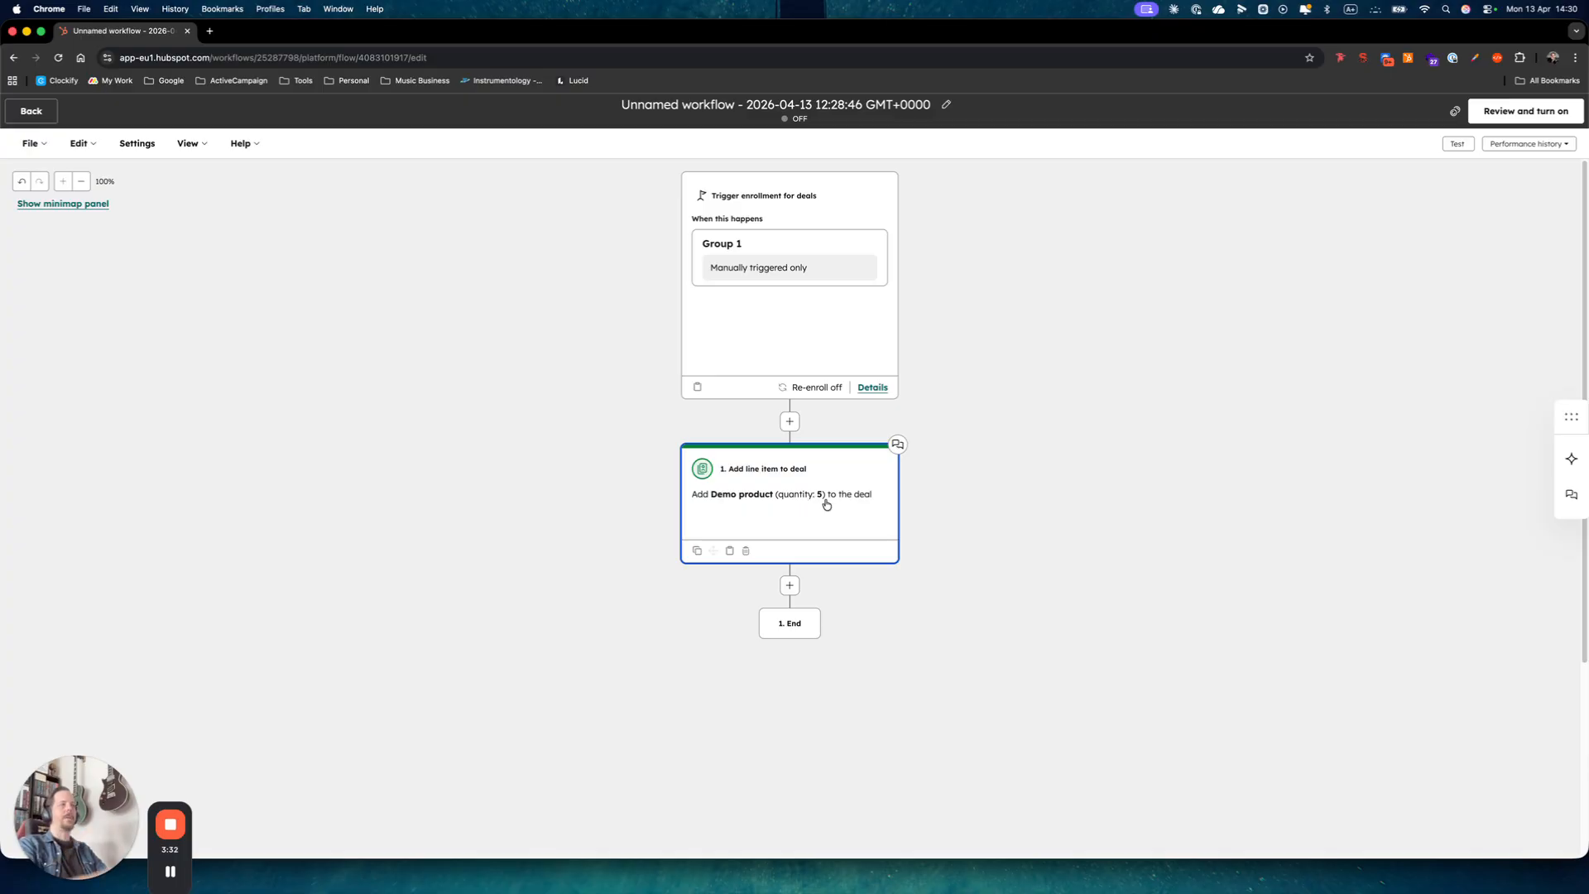
Clone only the first Add line item action and place the copy below it.
{"action": "left_click", "coordinate": [790, 585]}
{"action": "left_click", "coordinate": [137, 498]}
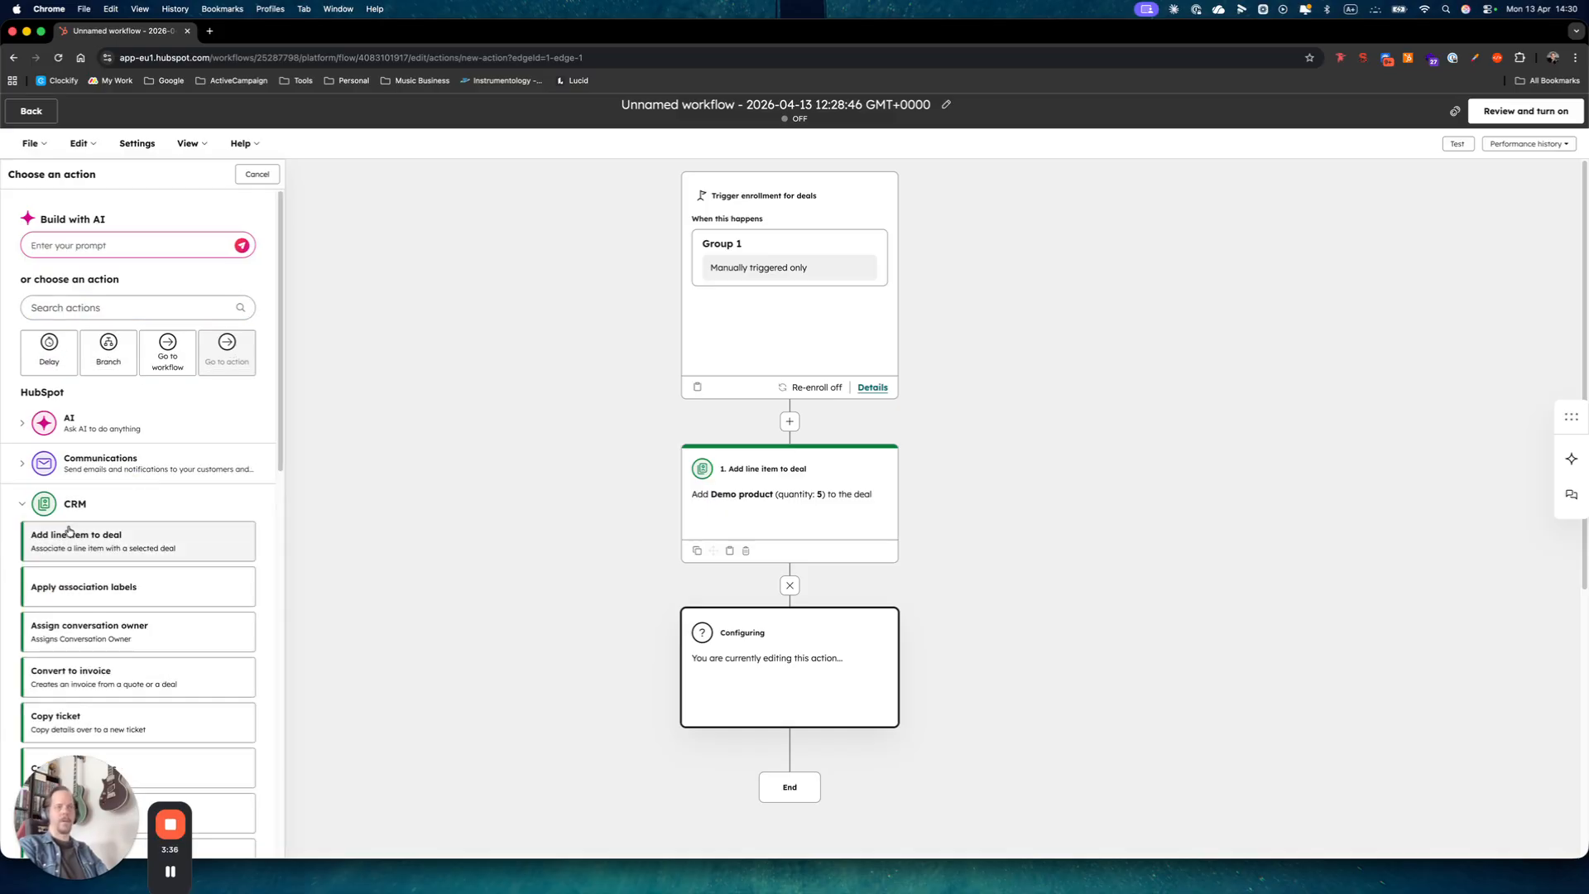
{"action": "left_click", "coordinate": [244, 178]}
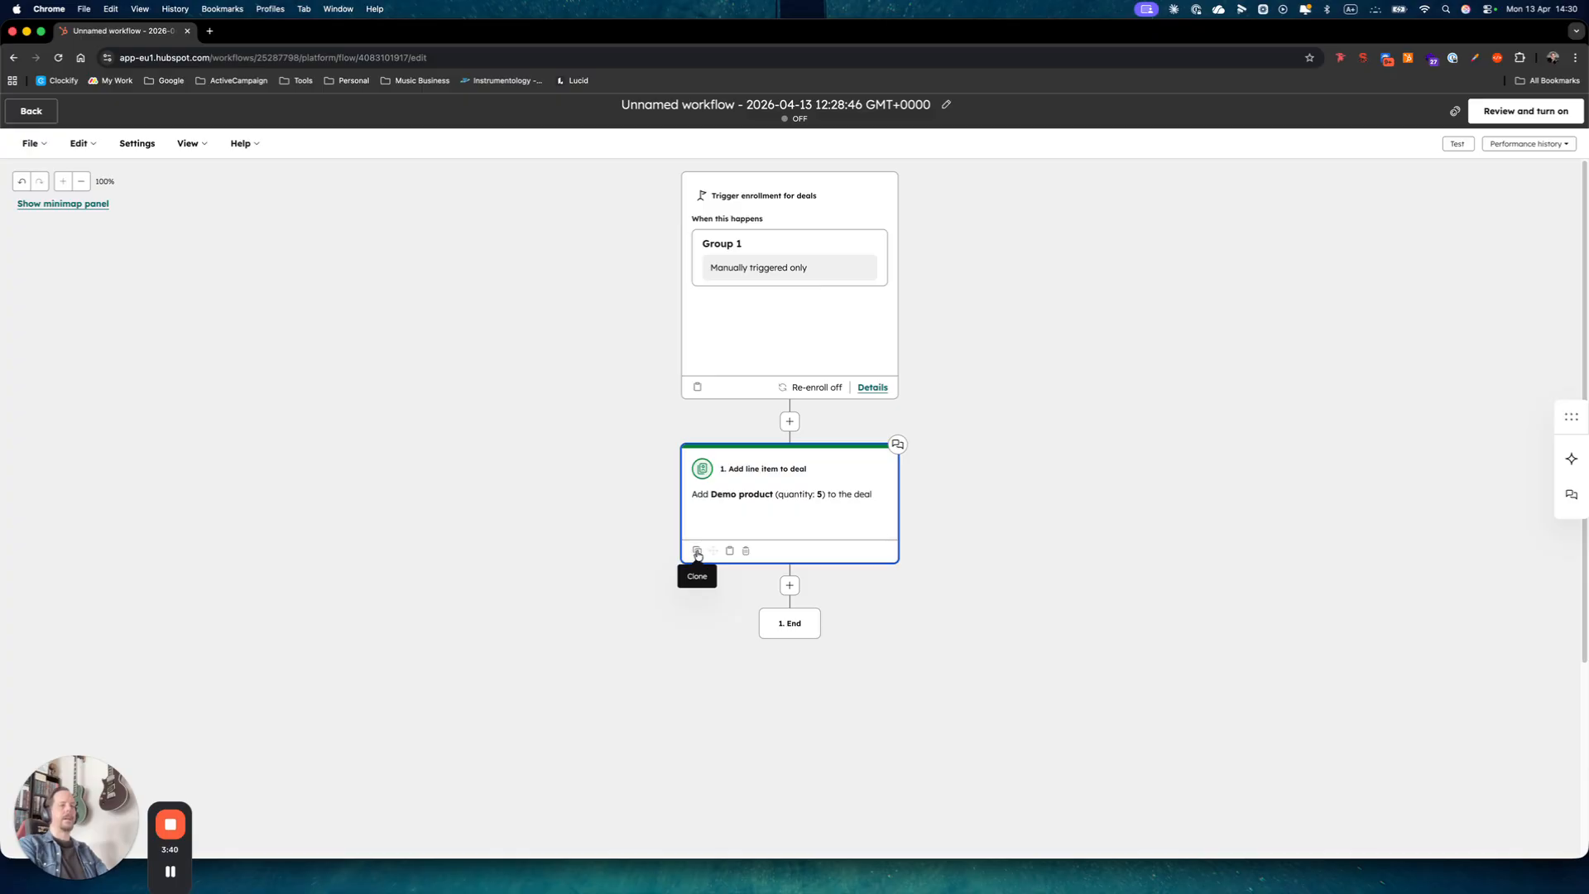
{"action": "left_click", "coordinate": [697, 552]}
{"action": "left_click", "coordinate": [771, 581]}
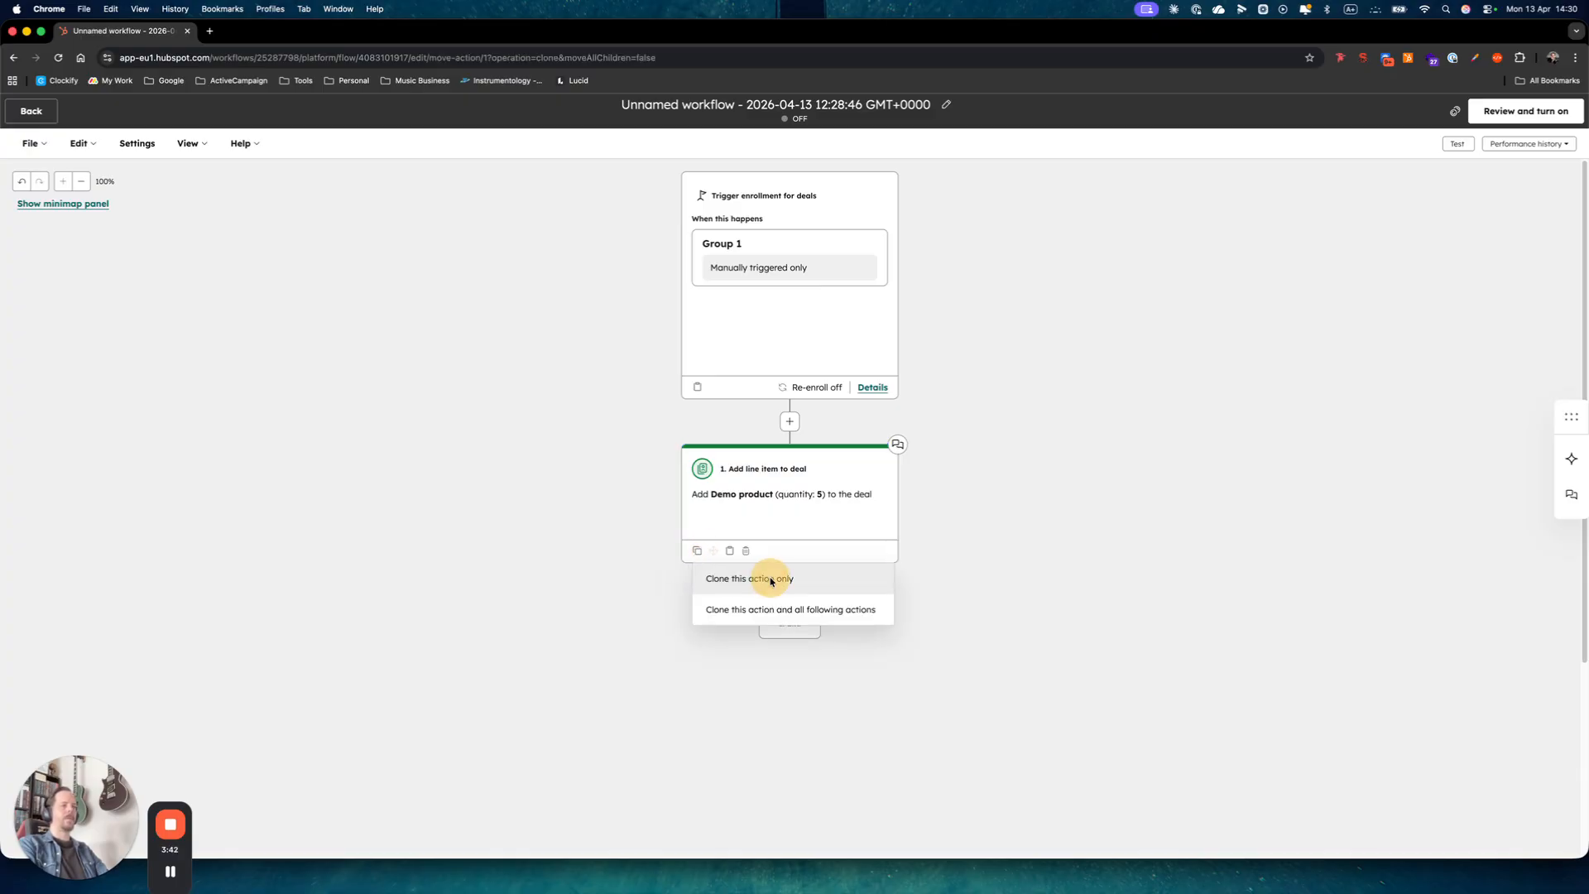
{"action": "left_click", "coordinate": [801, 569]}
{"action": "left_click", "coordinate": [746, 418]}
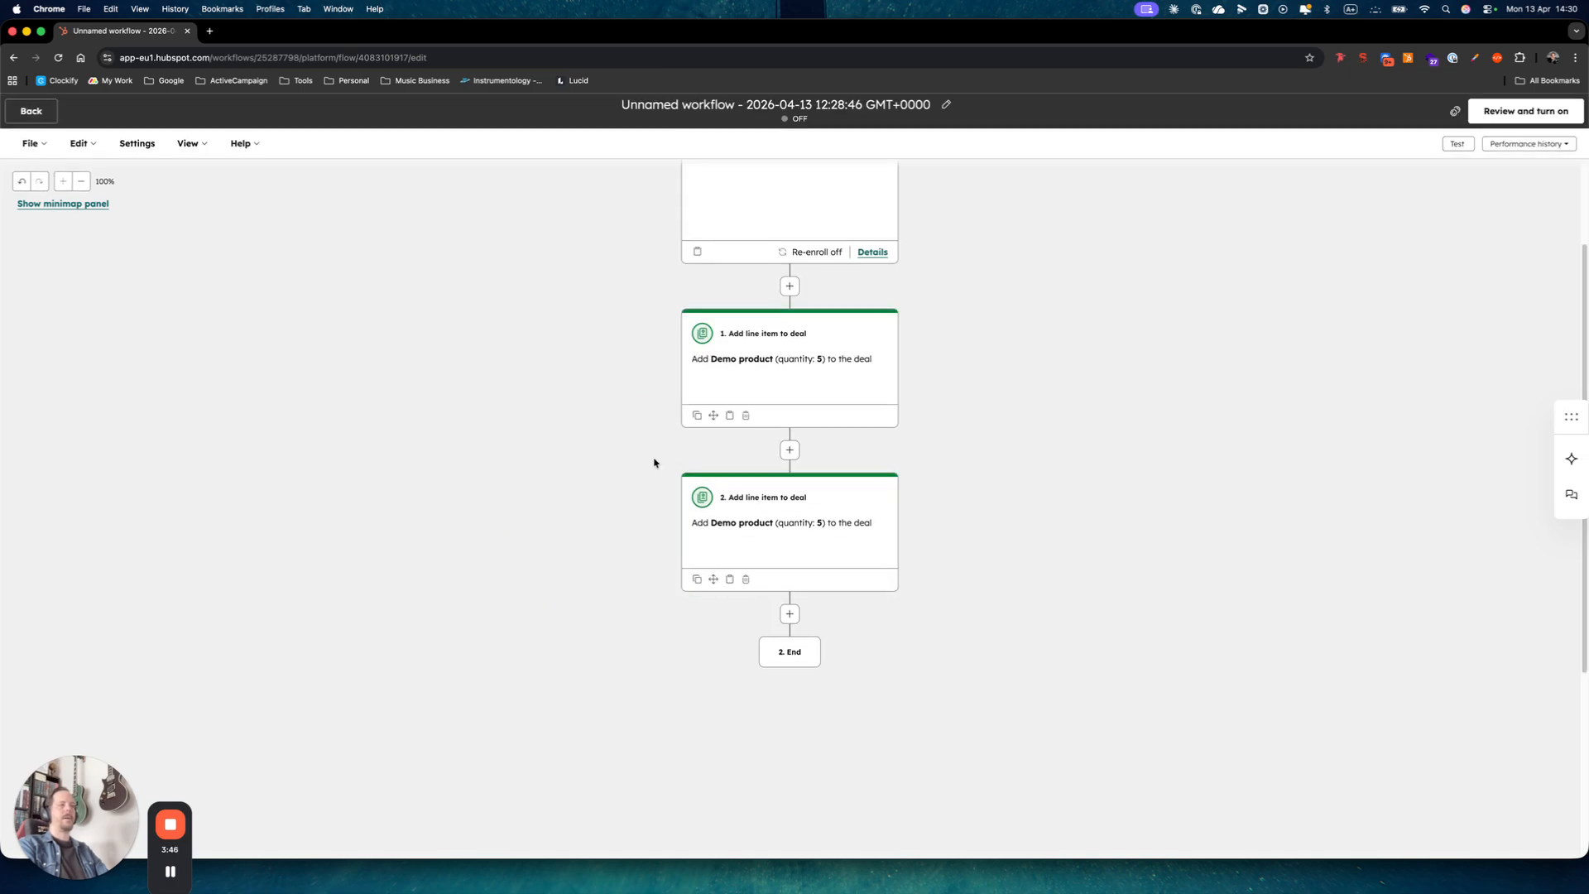
Check that step 2 uses Demo product with quantity 5, then close it unchanged.
{"action": "left_click", "coordinate": [815, 542]}
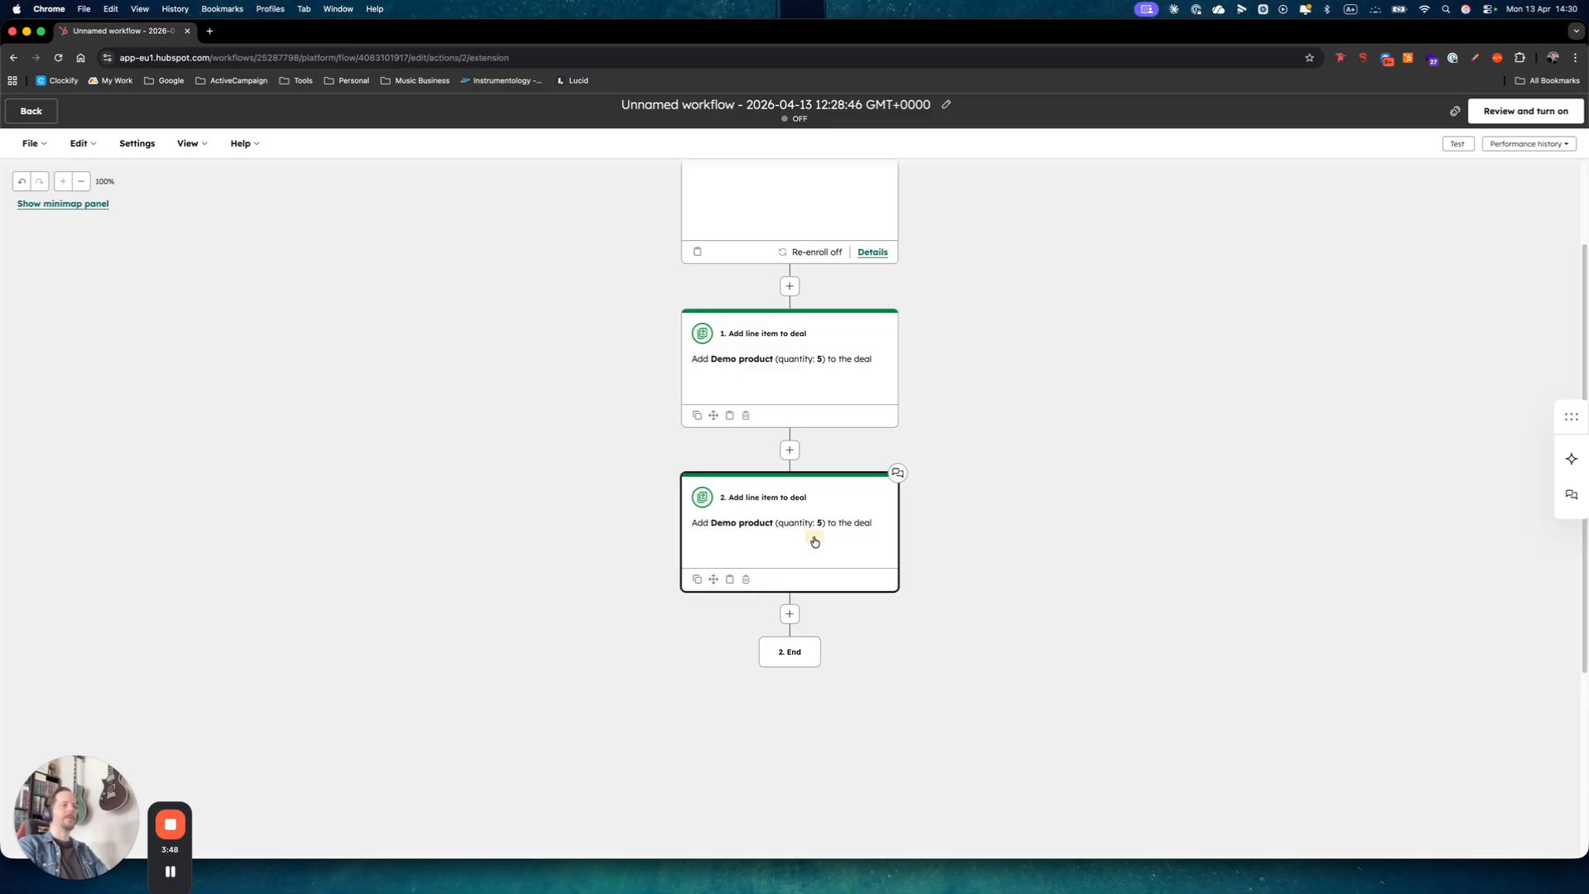
{"action": "left_click", "coordinate": [91, 328]}
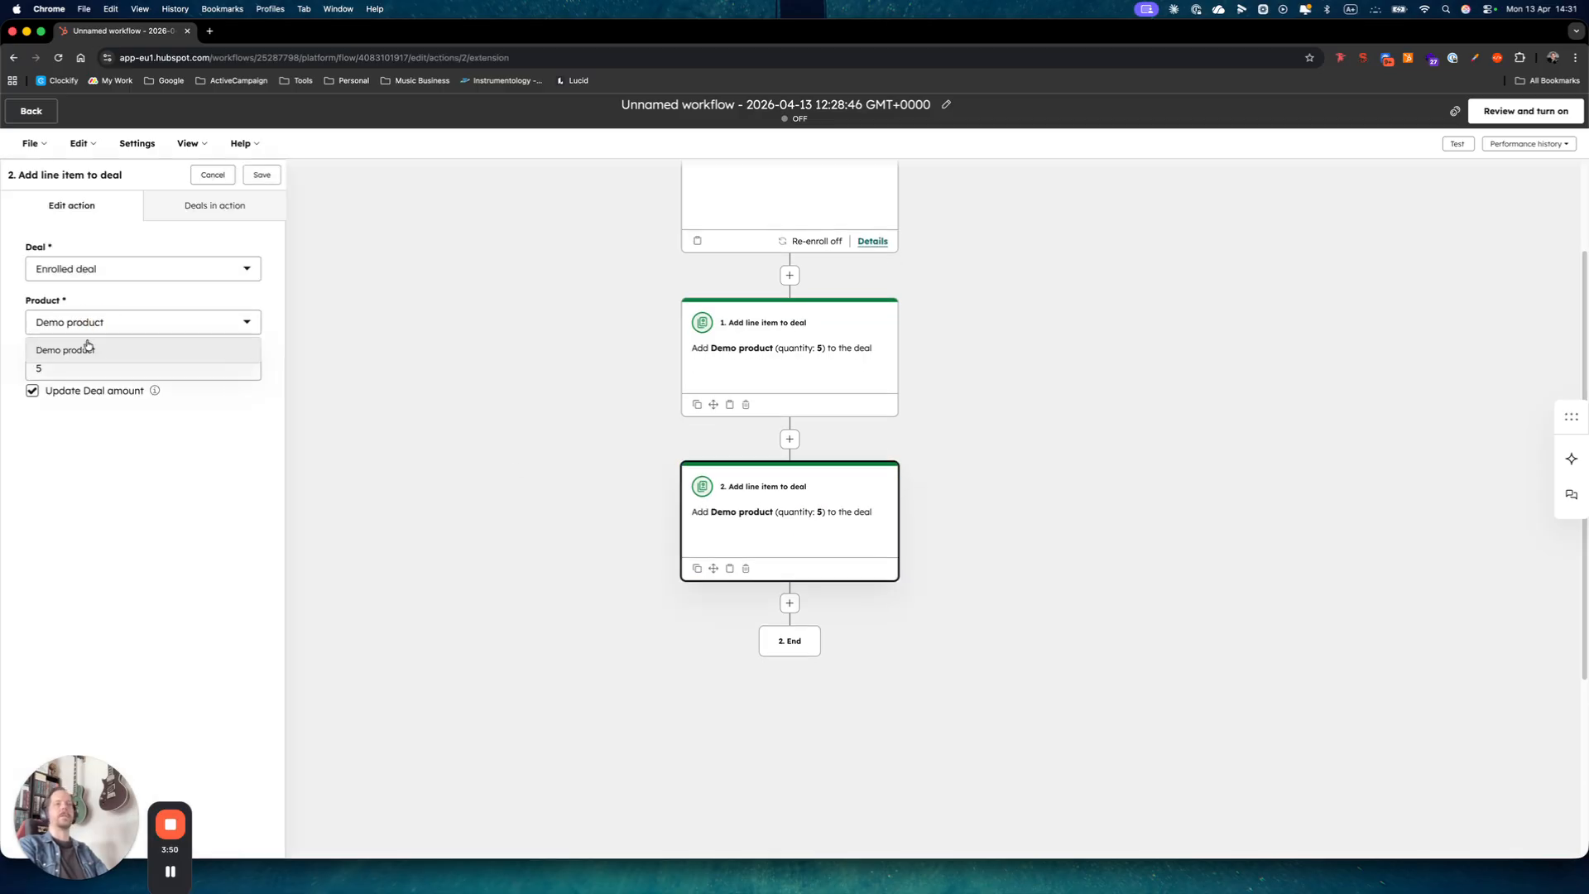
{"action": "left_click", "coordinate": [100, 423]}
{"action": "left_click", "coordinate": [64, 366]}
{"action": "left_click", "coordinate": [182, 485]}
{"action": "left_click", "coordinate": [212, 175]}
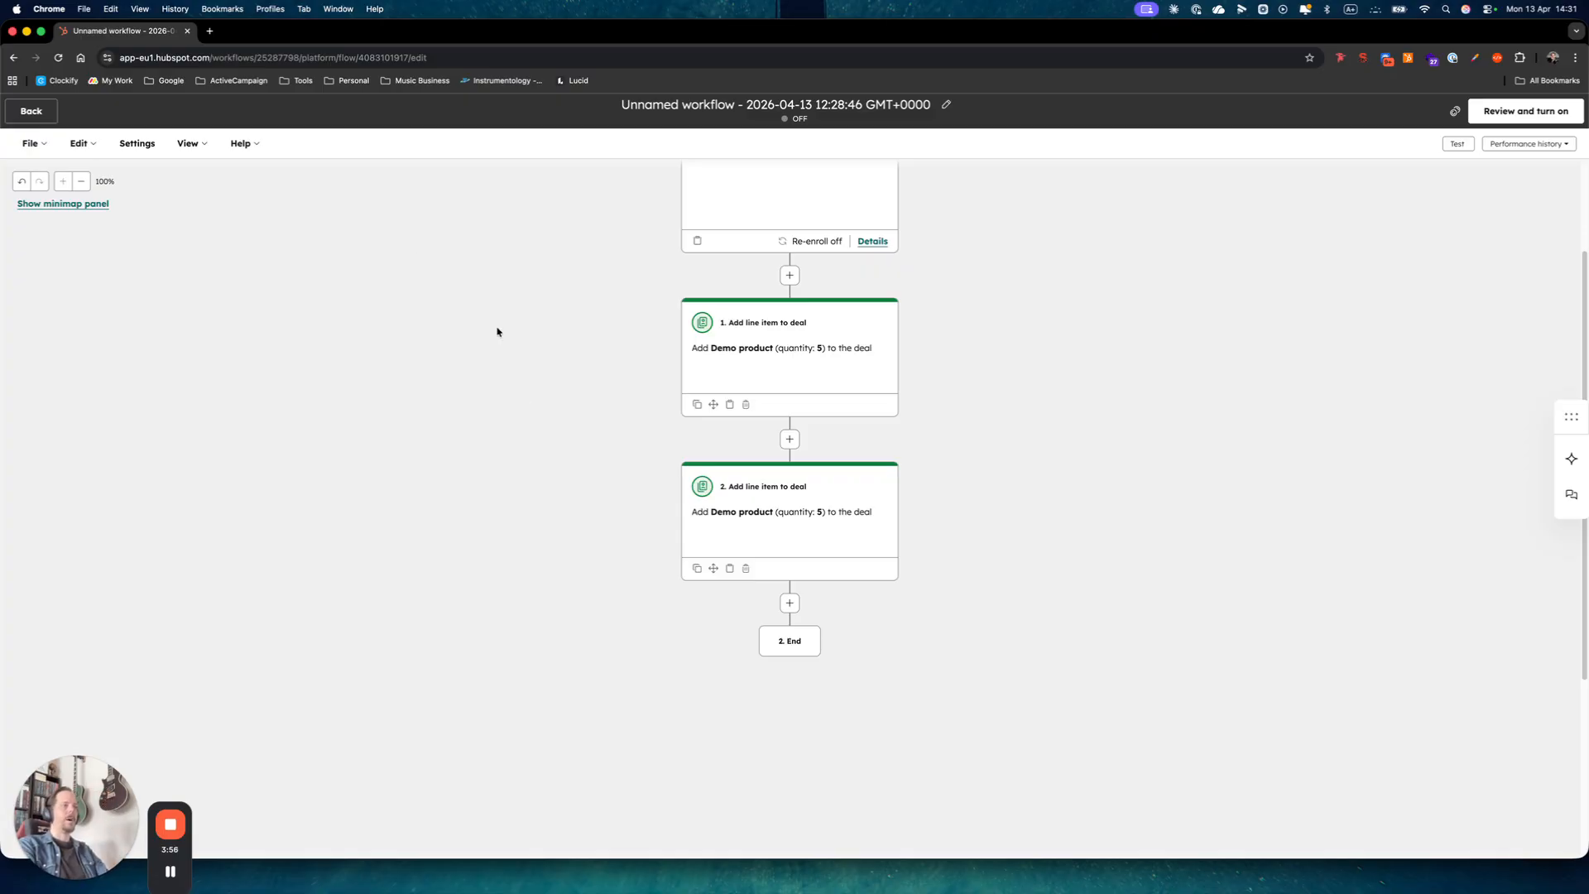
{"action": "scroll", "coordinate": [634, 561], "scroll_direction": "up", "scroll_amount": 3}
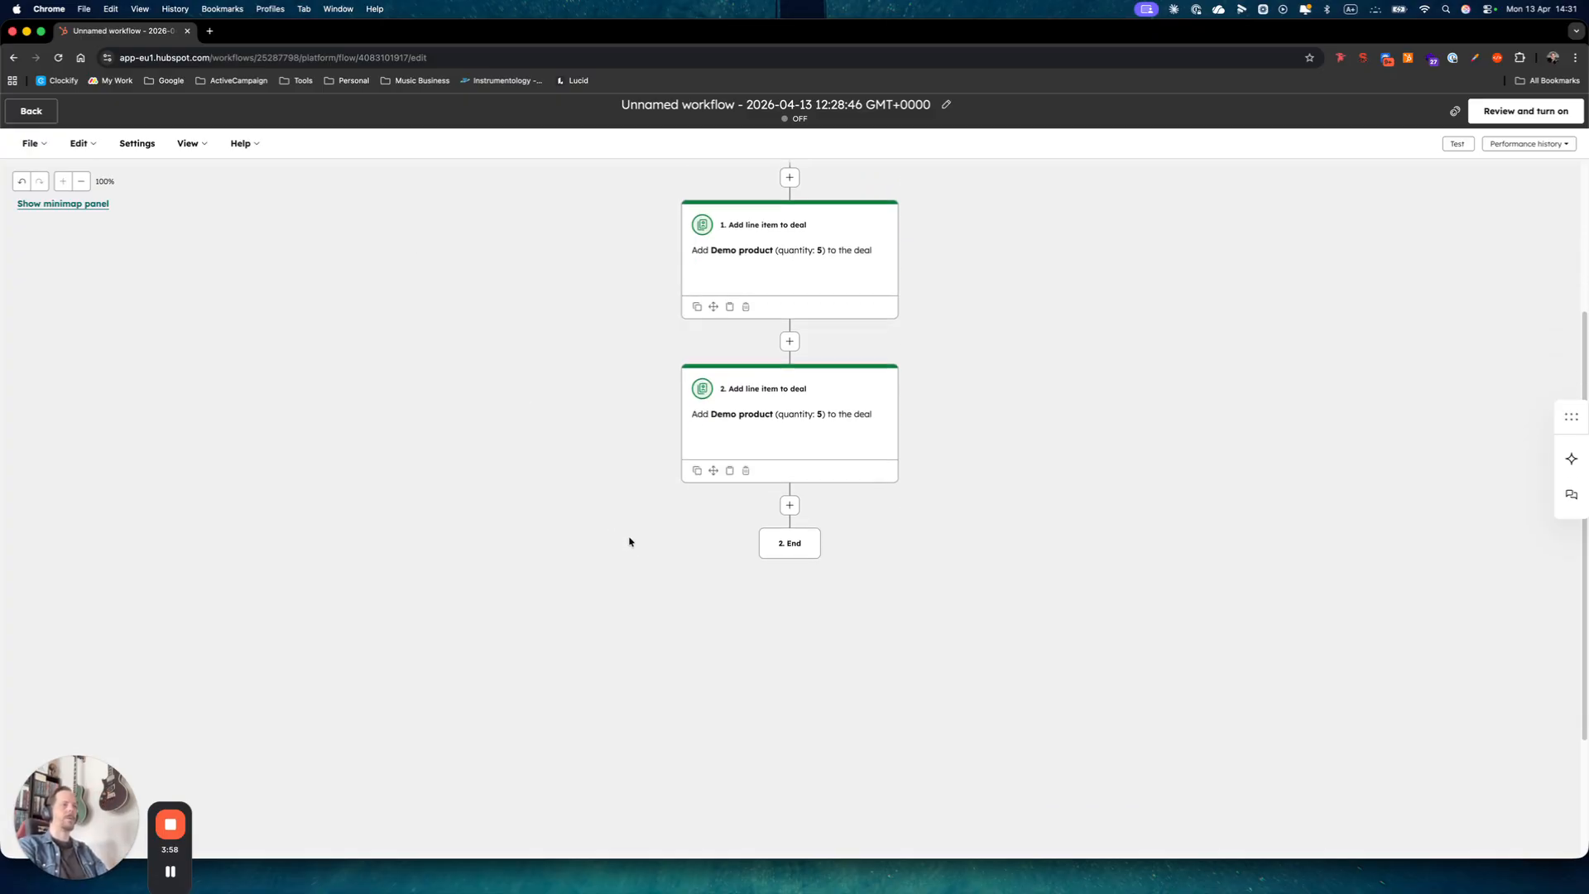